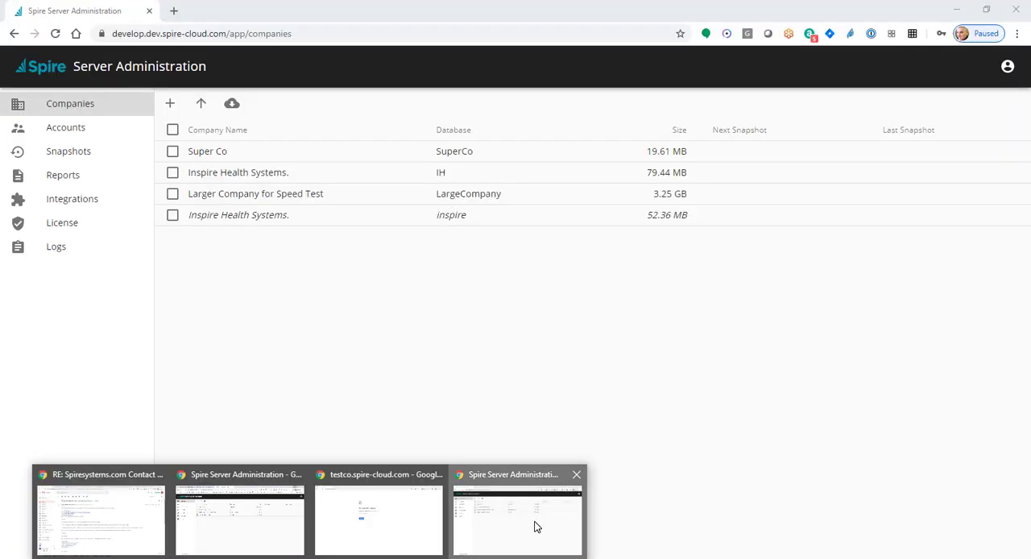
In Spire Server Administration, open the Avalara integration setup and save the Avatax connection with the sandbox environment enabled
{"action": "left_click", "coordinate": [533, 526]}
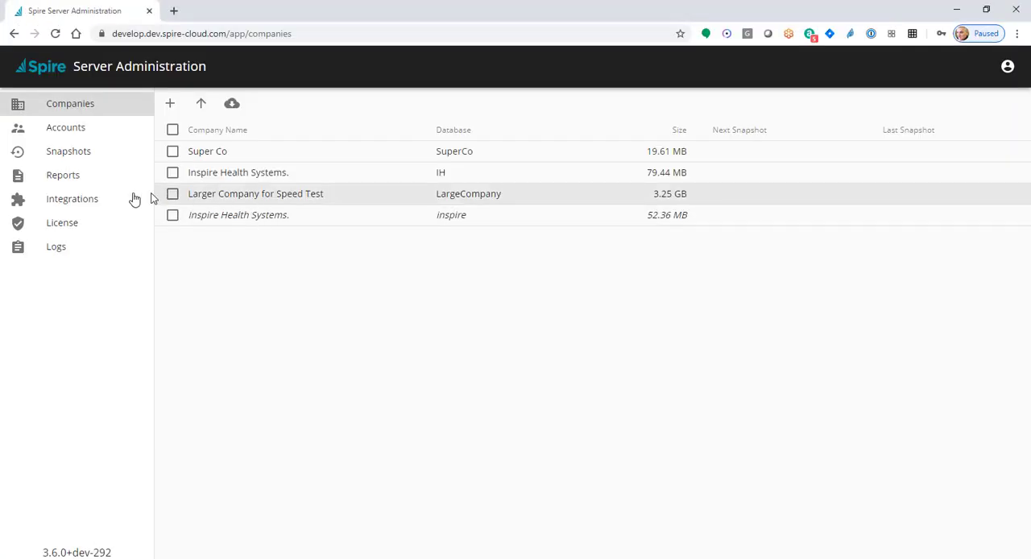
{"action": "left_click", "coordinate": [73, 203]}
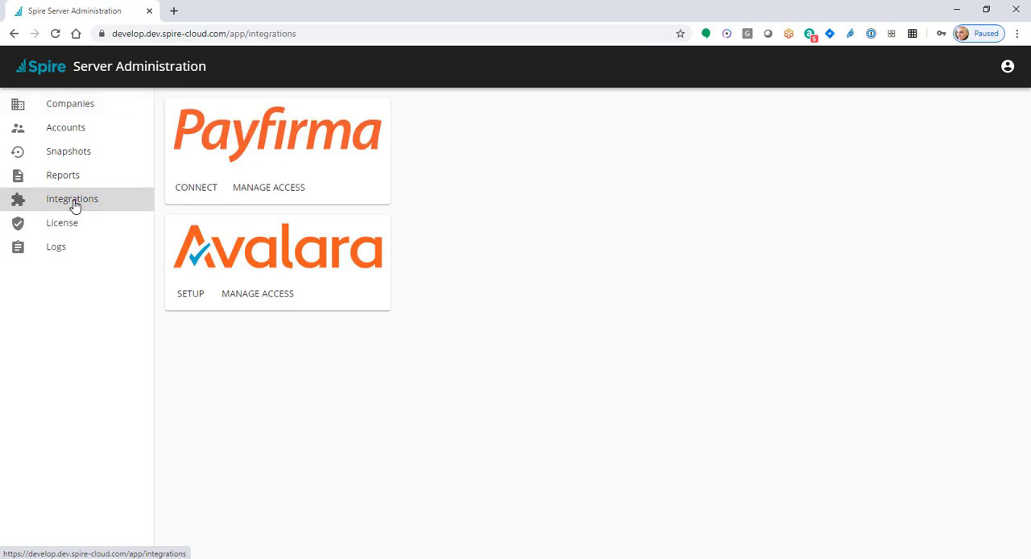
{"action": "left_click", "coordinate": [191, 297]}
{"action": "left_click", "coordinate": [614, 248]}
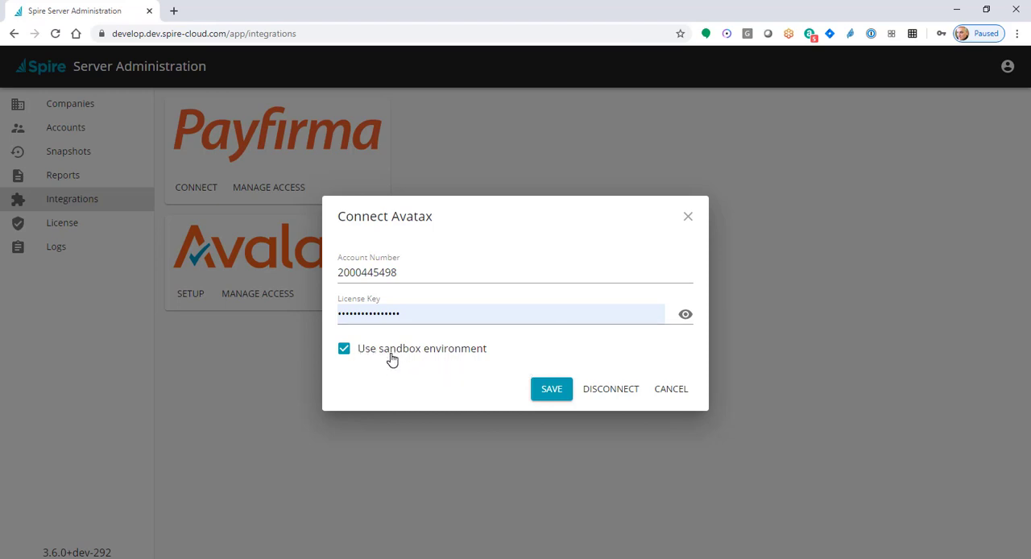
{"action": "left_click", "coordinate": [556, 392]}
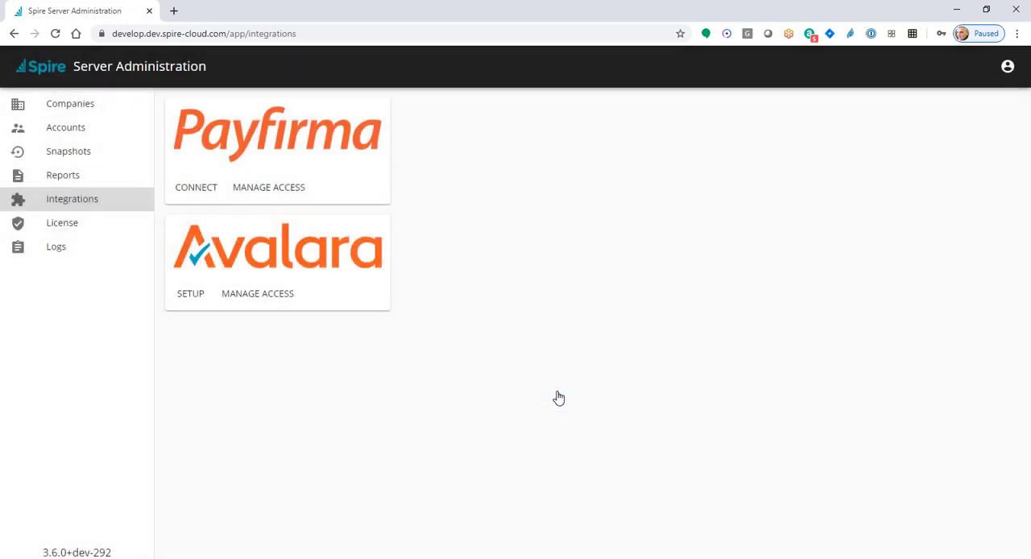
Grant the IH company access to the Avatax account and return to the Inspire Health Systems company in Spire
{"action": "left_click", "coordinate": [276, 296]}
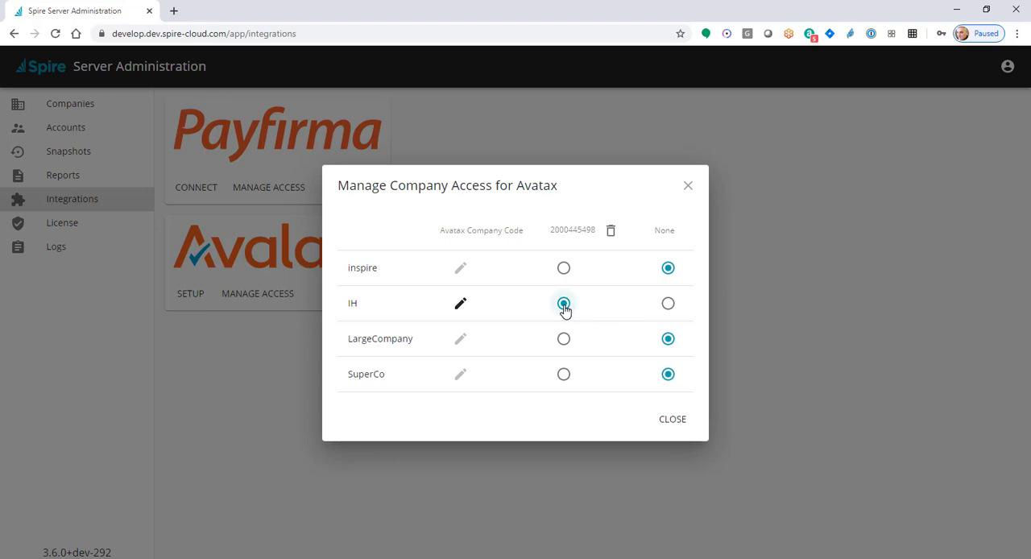
{"action": "left_click", "coordinate": [674, 420]}
{"action": "left_click", "coordinate": [956, 10]}
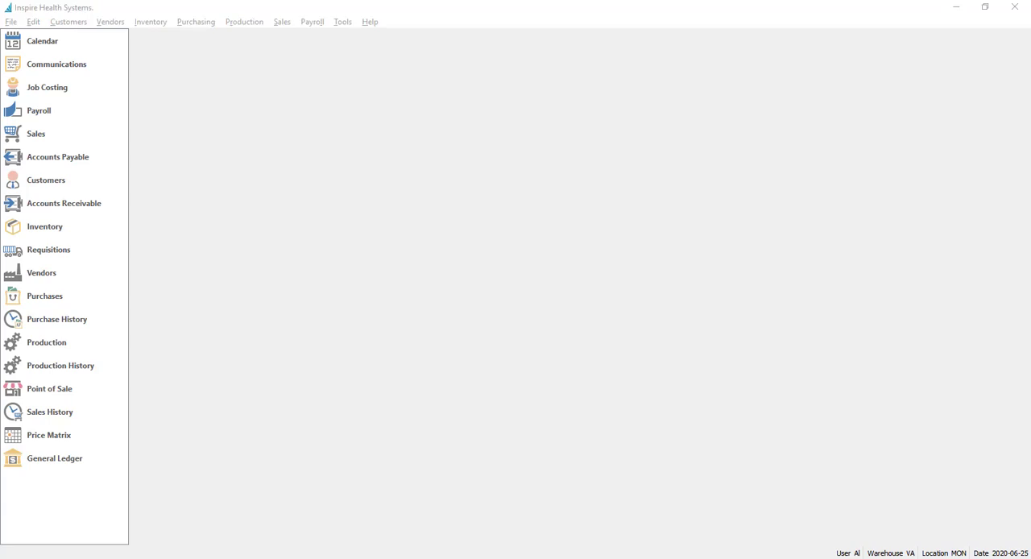
Open the Avatax record in the sales taxes list and set its short name to "Sales Tax"
{"action": "left_click", "coordinate": [33, 22]}
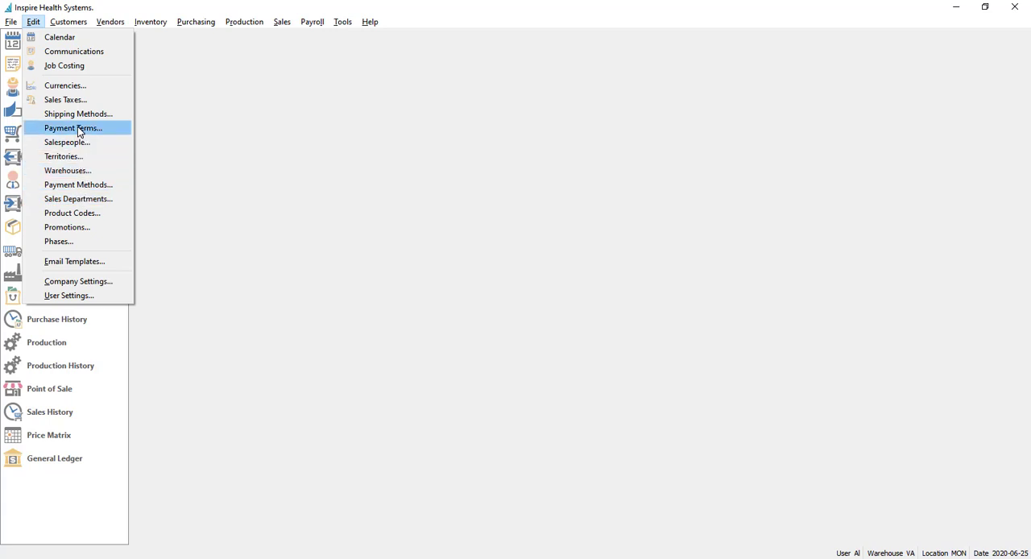
{"action": "left_click", "coordinate": [66, 100]}
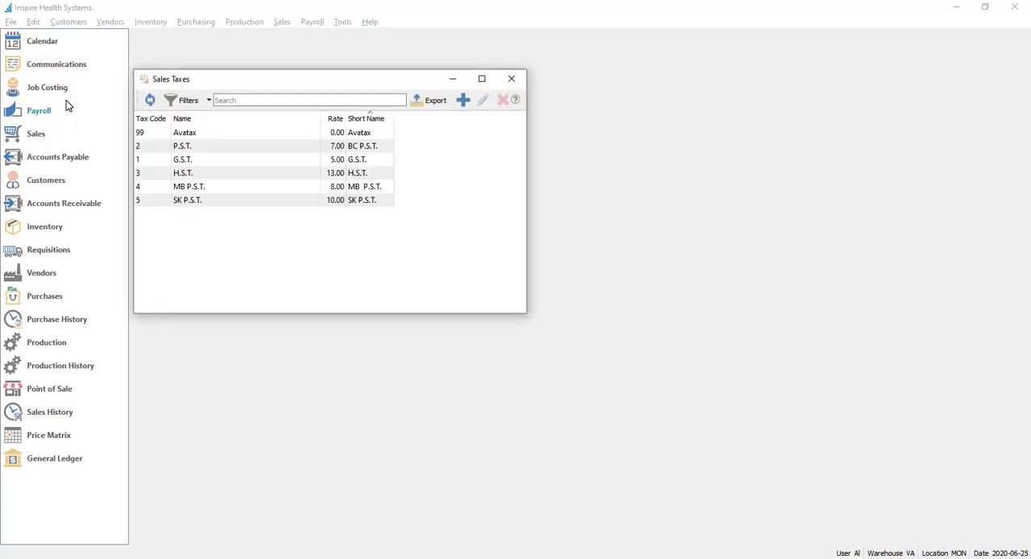
{"action": "double_click", "coordinate": [196, 134]}
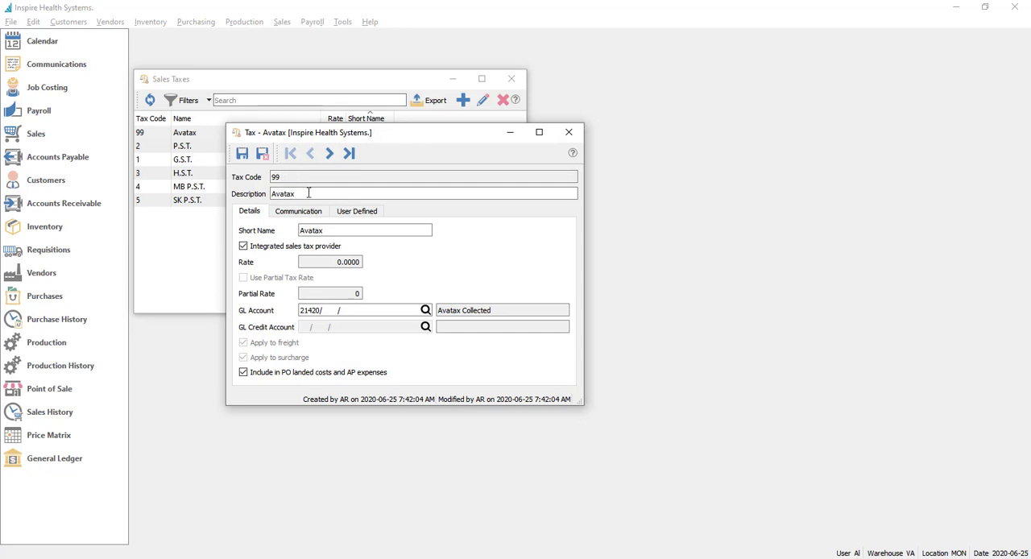
{"action": "left_click", "coordinate": [344, 231]}
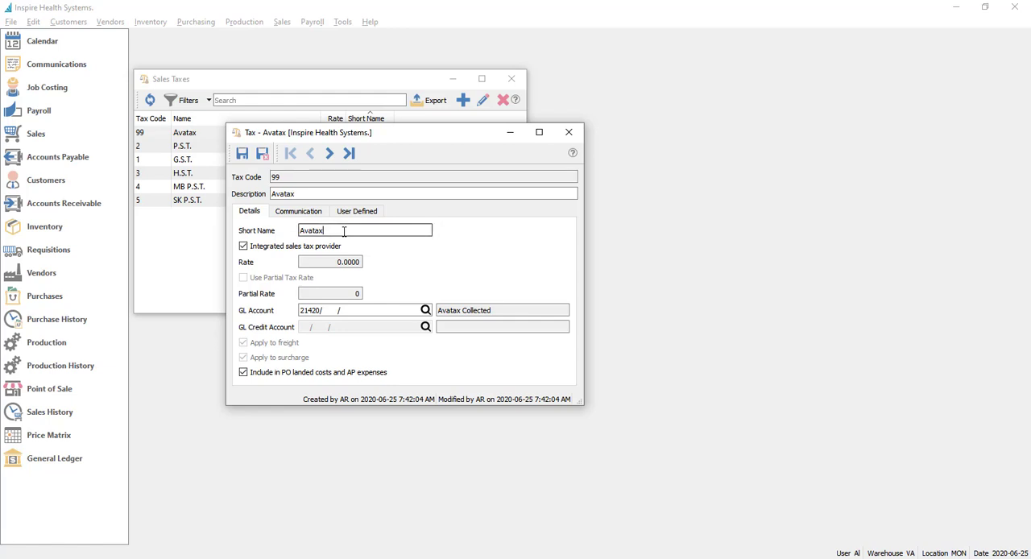
{"action": "double_click", "coordinate": [344, 231]}
{"action": "type", "text": "sLAES tAX"}
{"action": "triple_click", "coordinate": [368, 234]}
{"action": "type", "text": "Sales Tax"}
Turn the integrated sales tax provider option off and back on, and save and close the Avatax tax record
{"action": "left_click", "coordinate": [274, 250]}
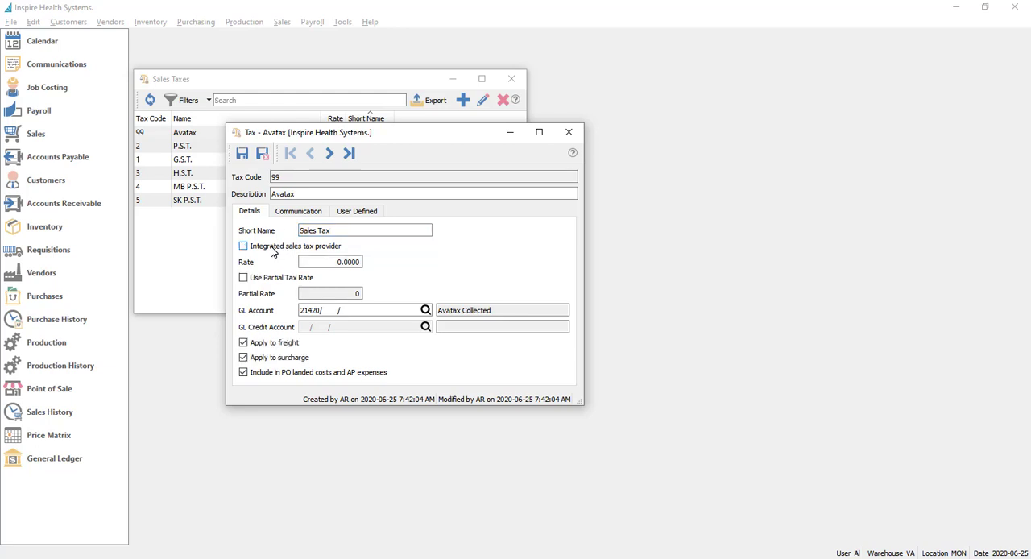
{"action": "left_click", "coordinate": [275, 251]}
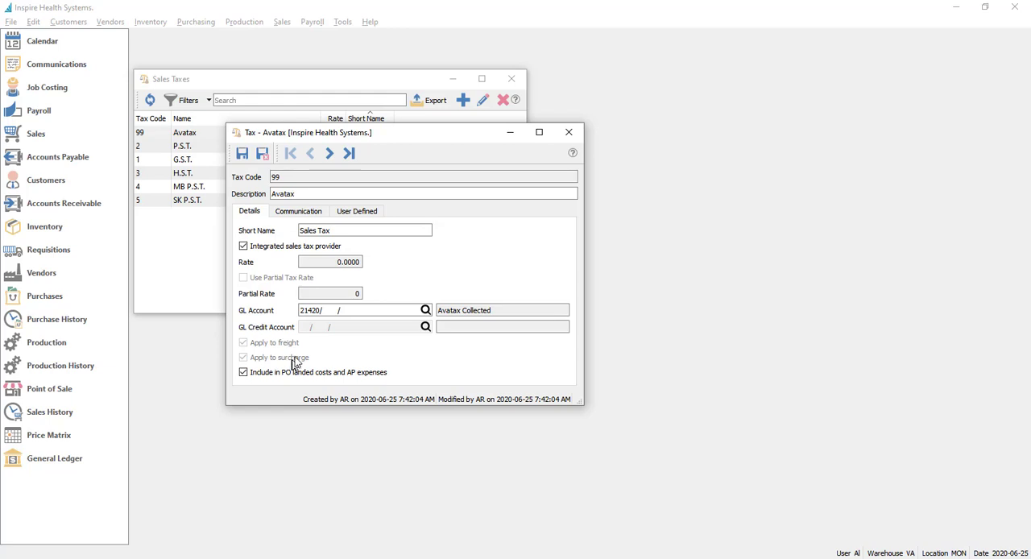
{"action": "left_click", "coordinate": [329, 311]}
{"action": "left_click", "coordinate": [266, 155]}
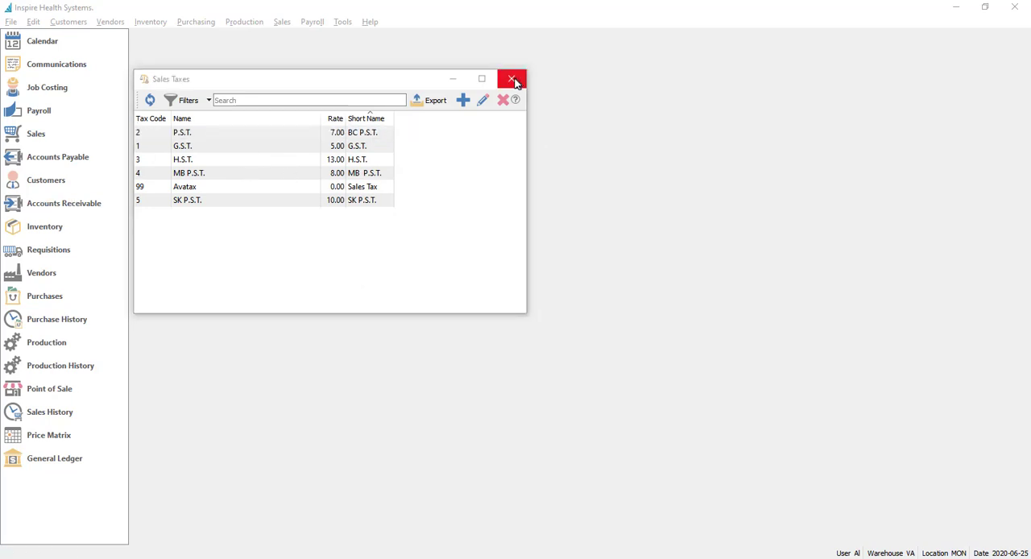
{"action": "left_click", "coordinate": [513, 80]}
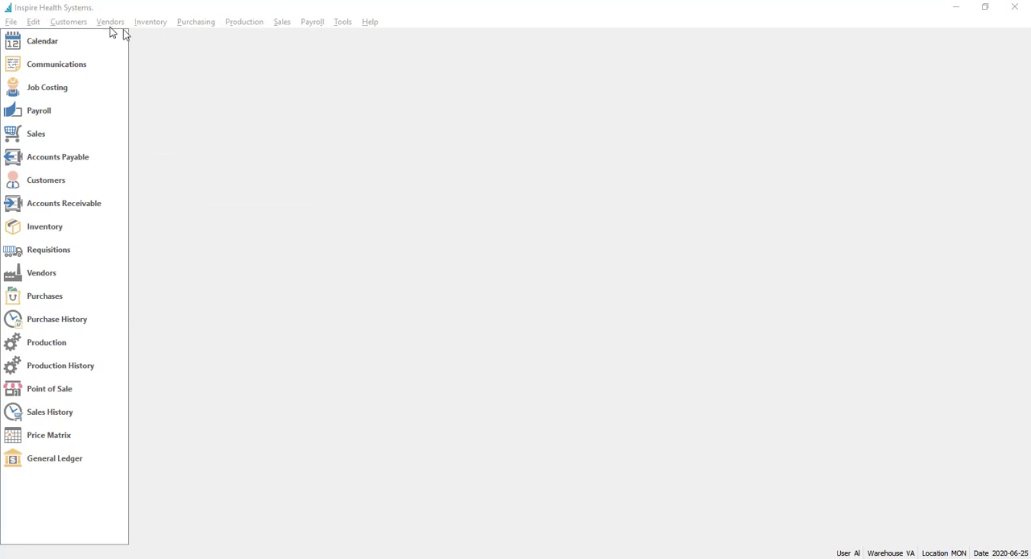
Open the Supplements product code and bring up the tax code lookup for its sales tax provider code
{"action": "left_click", "coordinate": [32, 22]}
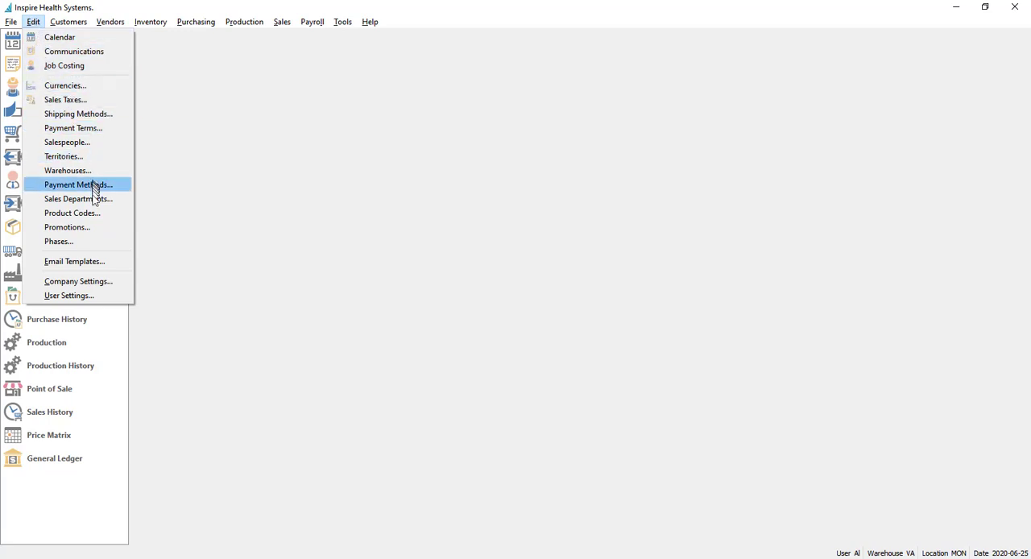
{"action": "left_click", "coordinate": [91, 213]}
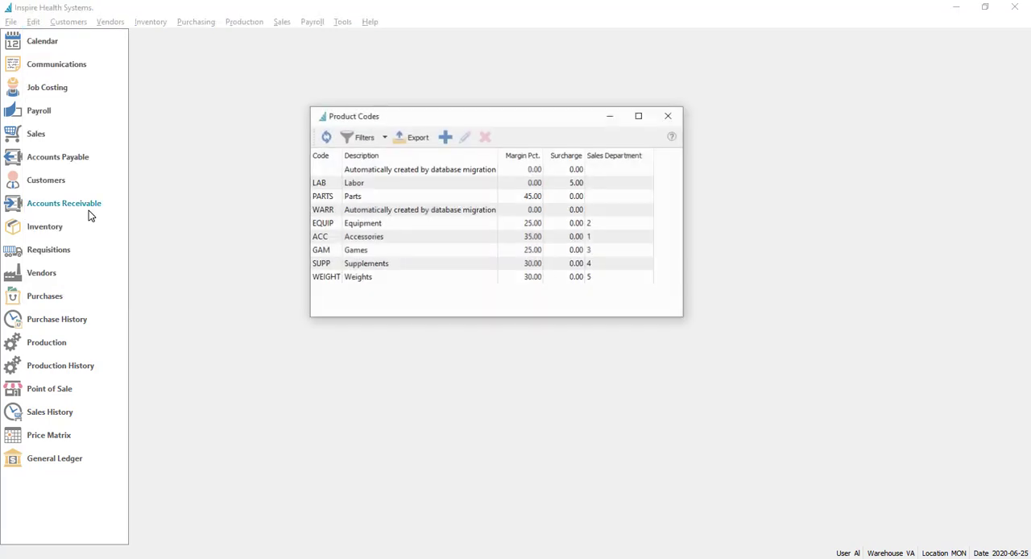
{"action": "double_click", "coordinate": [358, 267]}
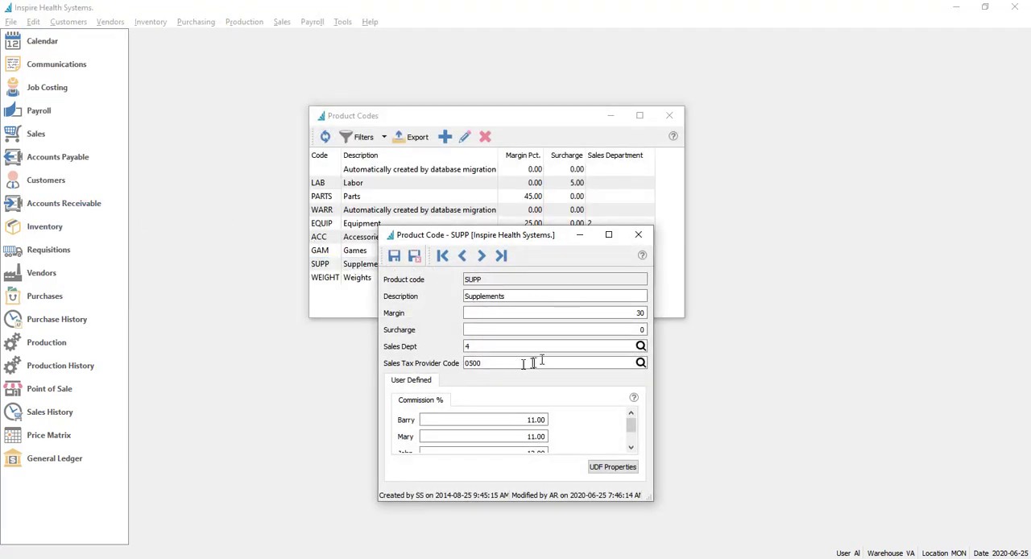
{"action": "left_click", "coordinate": [500, 363]}
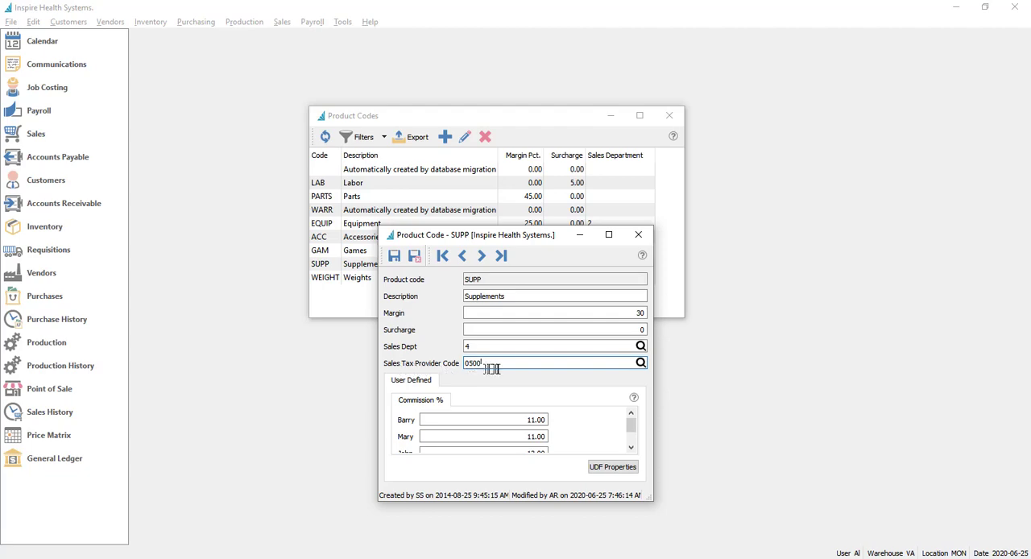
{"action": "left_click", "coordinate": [641, 363]}
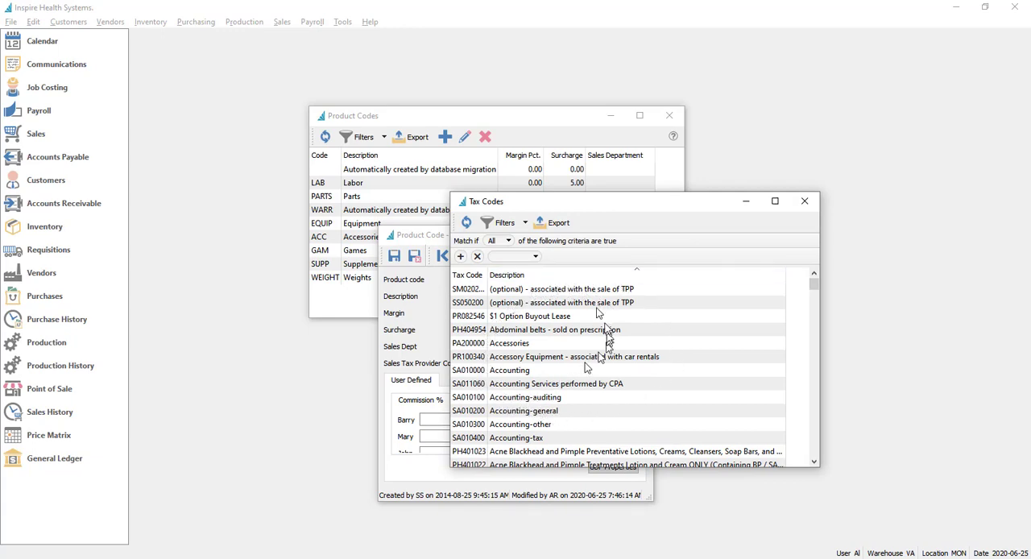
Filter the tax codes to those whose description contains "supplement"
{"action": "left_click", "coordinate": [520, 256]}
{"action": "left_click", "coordinate": [520, 266]}
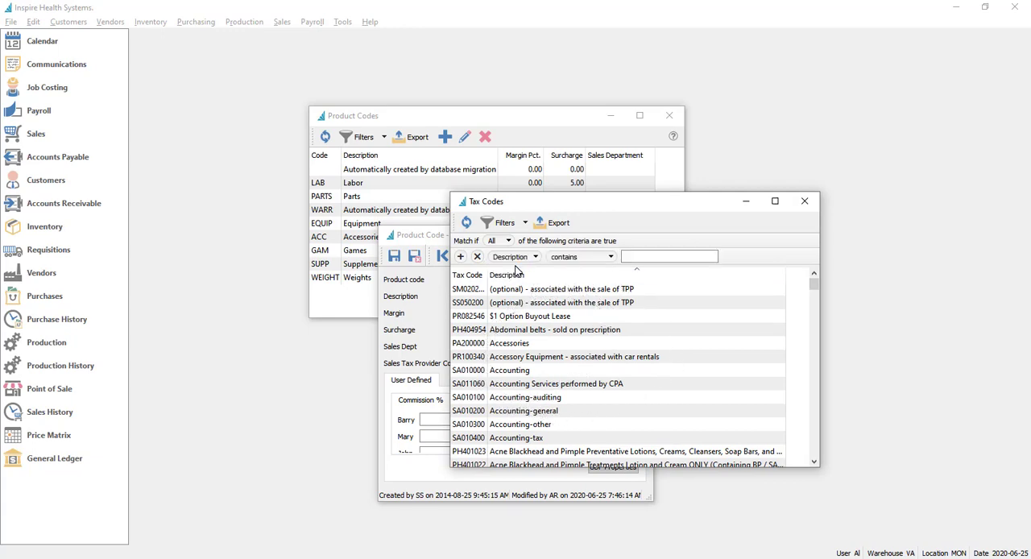
{"action": "left_click", "coordinate": [644, 256]}
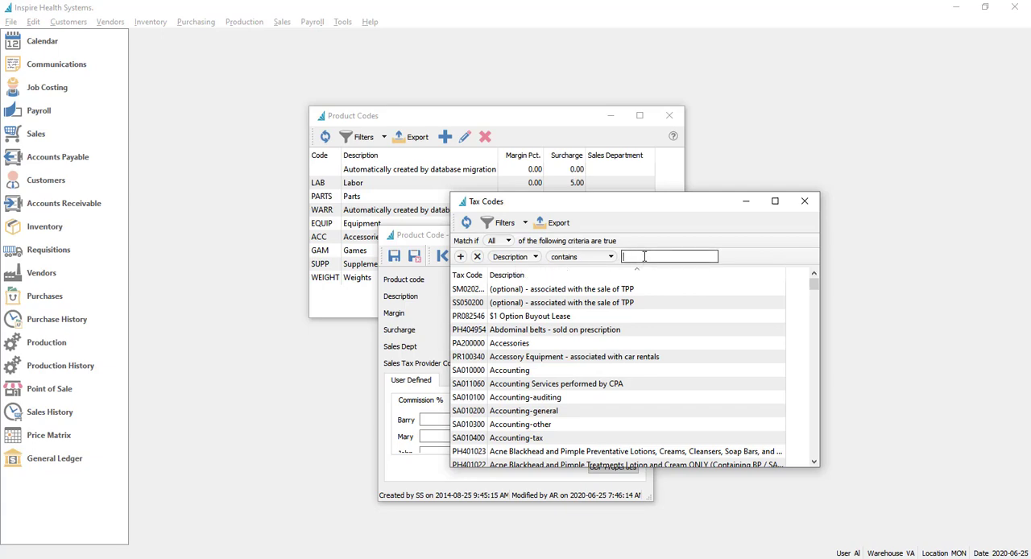
{"action": "type", "text": "supplements"}
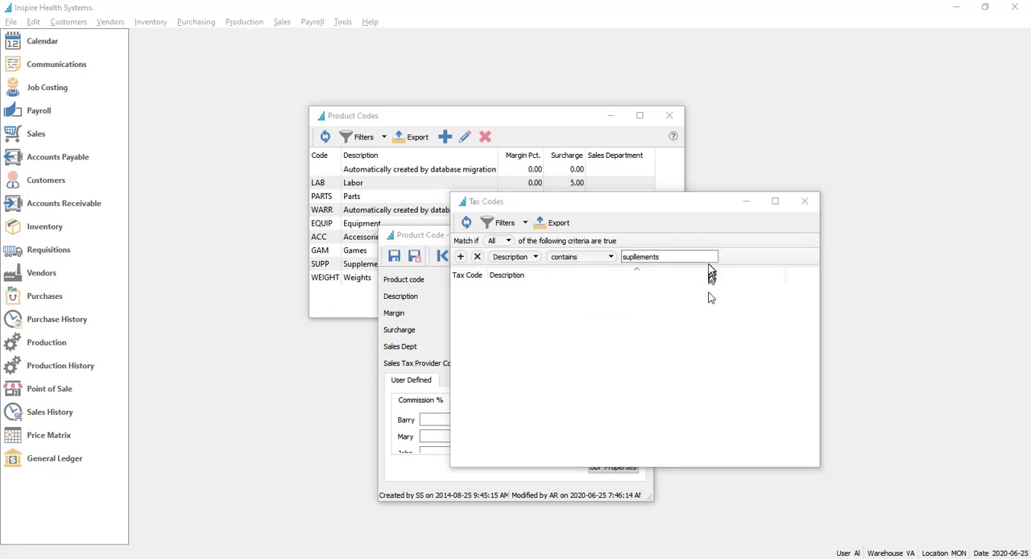
{"action": "left_click_drag", "start_coordinate": [698, 256], "coordinate": [529, 255]}
{"action": "type", "text": "s"}
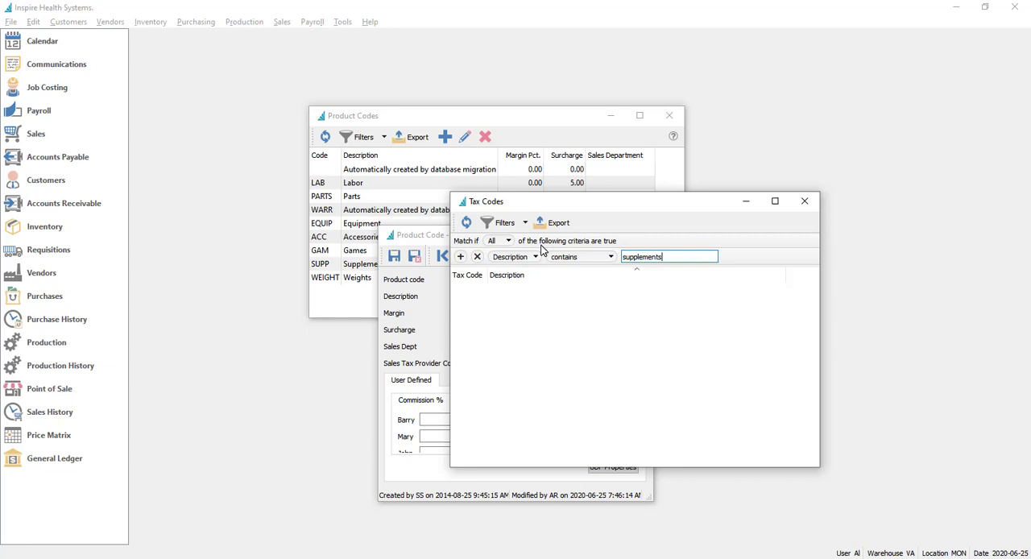
{"action": "left_click", "coordinate": [690, 256]}
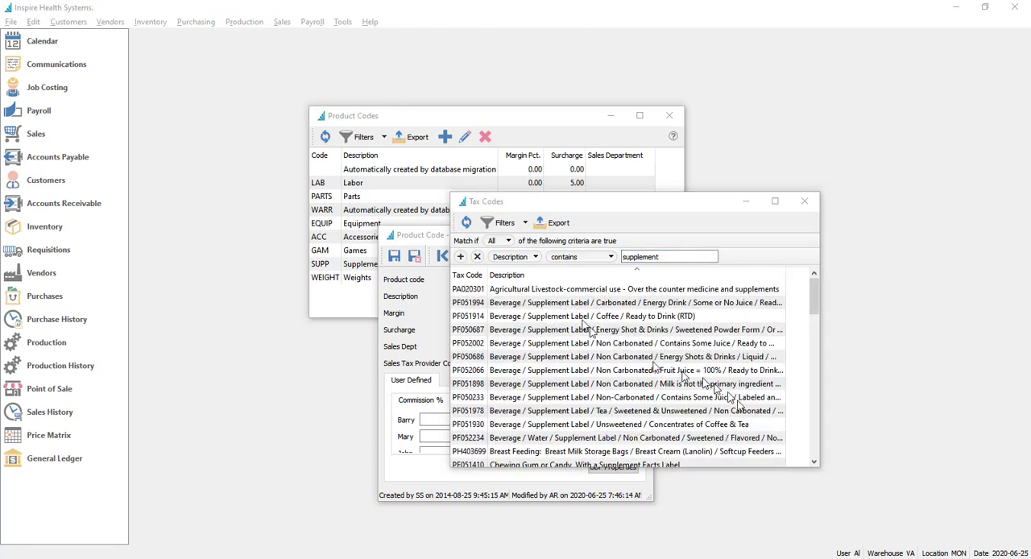
Assign tax code 0500, Food - Supplements, Nutrients, & Supplies, to the Supplements product code, and save and close it
{"action": "left_click_drag", "start_coordinate": [820, 470], "coordinate": [838, 539]}
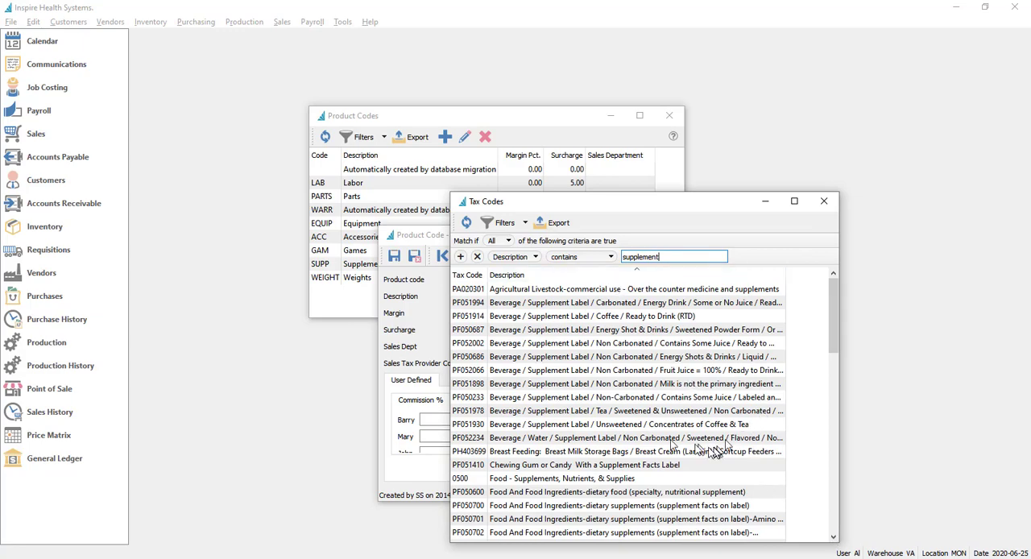
{"action": "left_click", "coordinate": [530, 480]}
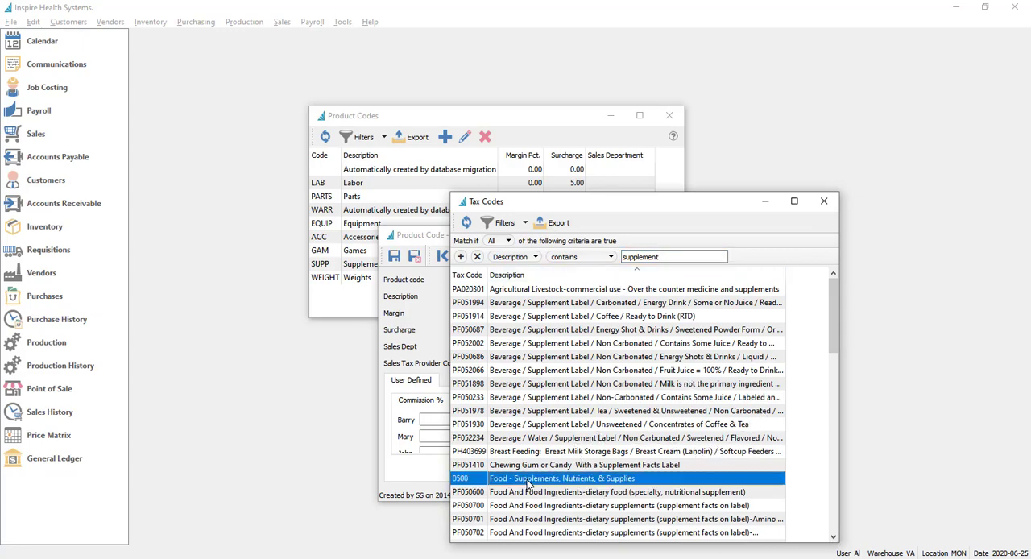
{"action": "double_click", "coordinate": [529, 479]}
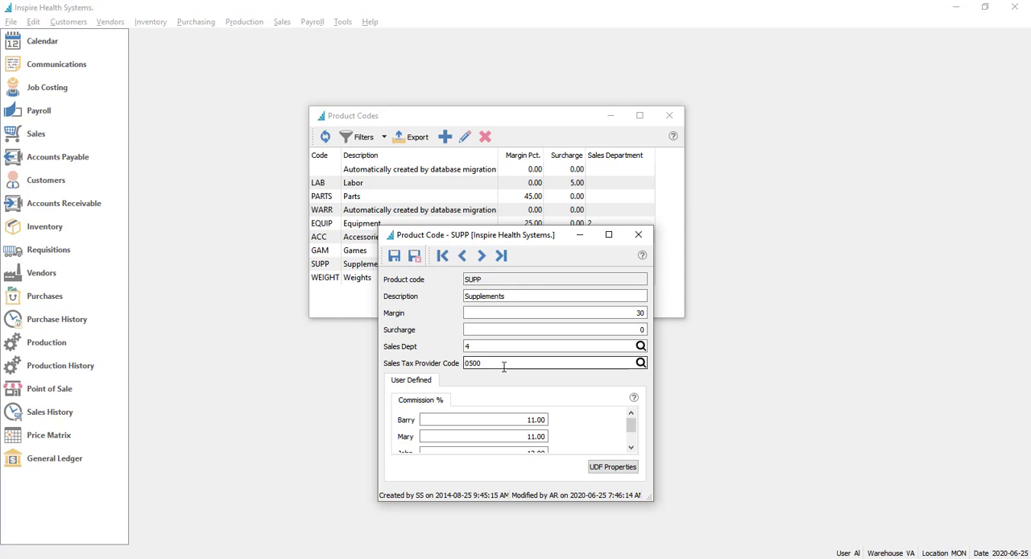
{"action": "left_click", "coordinate": [414, 256]}
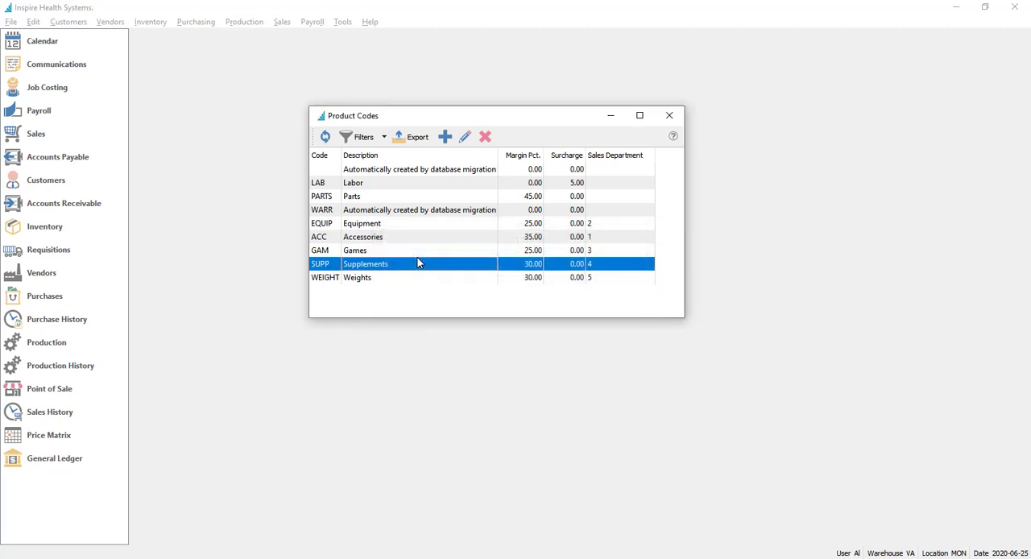
{"action": "left_click", "coordinate": [670, 116]}
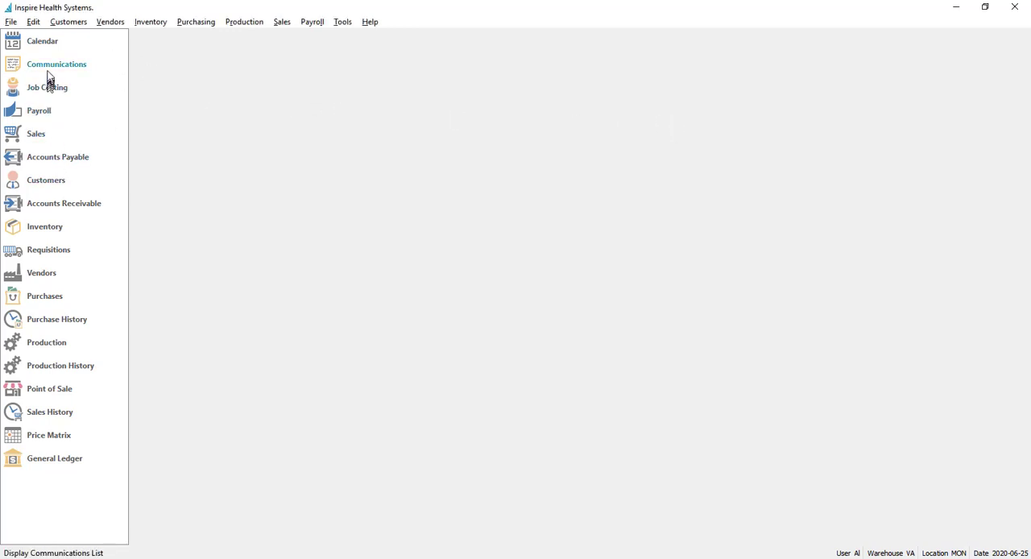
Open the Bluberries inventory item's prices and units, and view the tax codes selectable as its sales tax provider code
{"action": "left_click", "coordinate": [45, 229]}
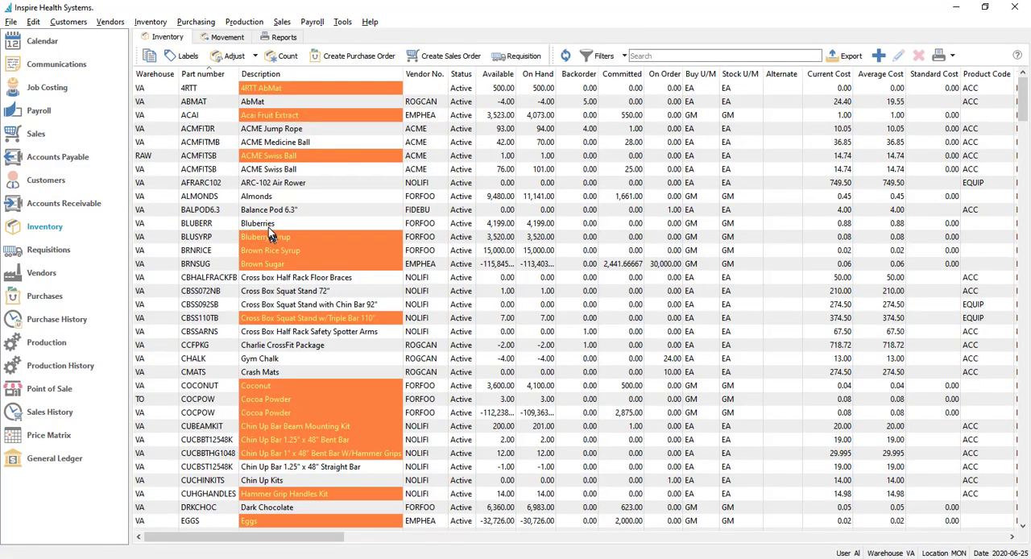
{"action": "double_click", "coordinate": [270, 227]}
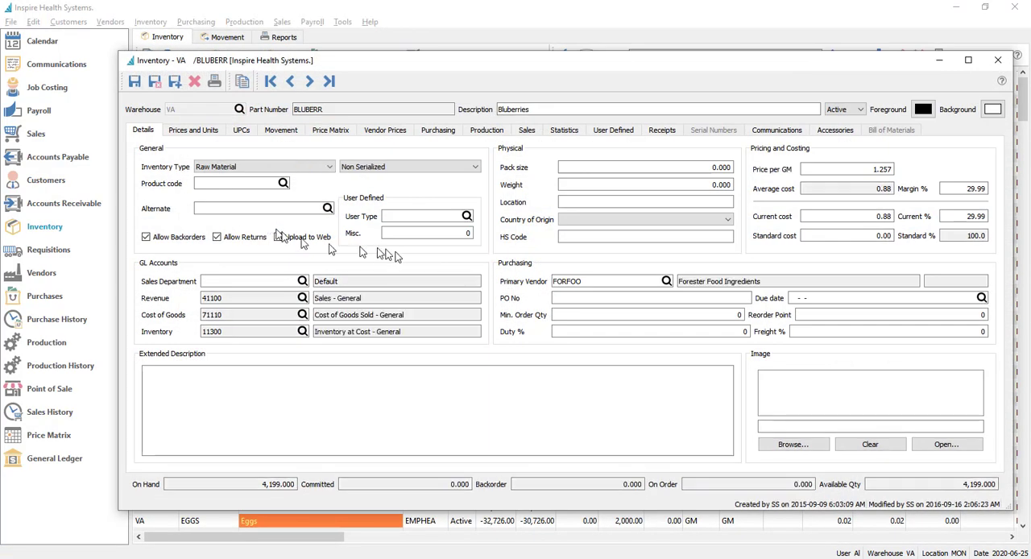
{"action": "left_click", "coordinate": [215, 131]}
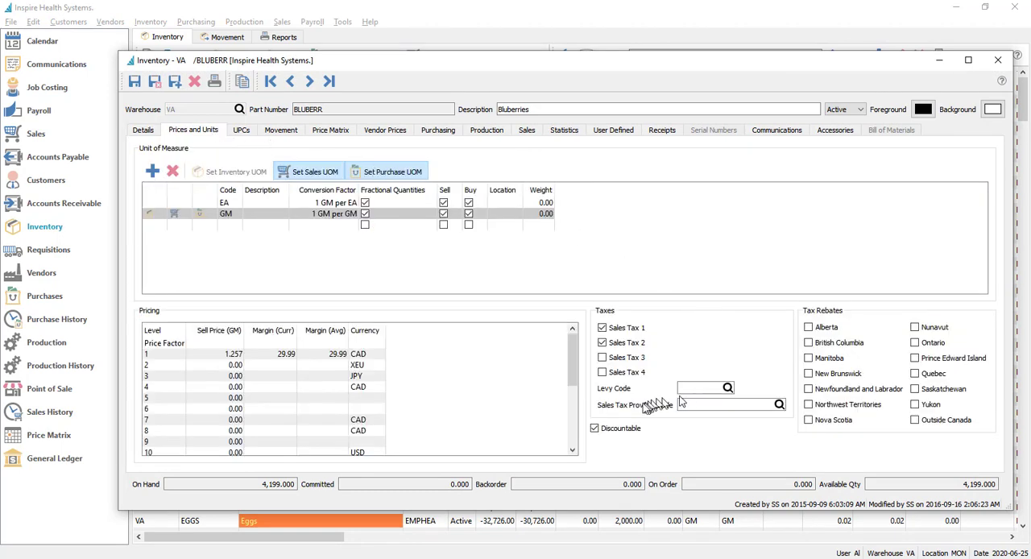
{"action": "left_click", "coordinate": [715, 405]}
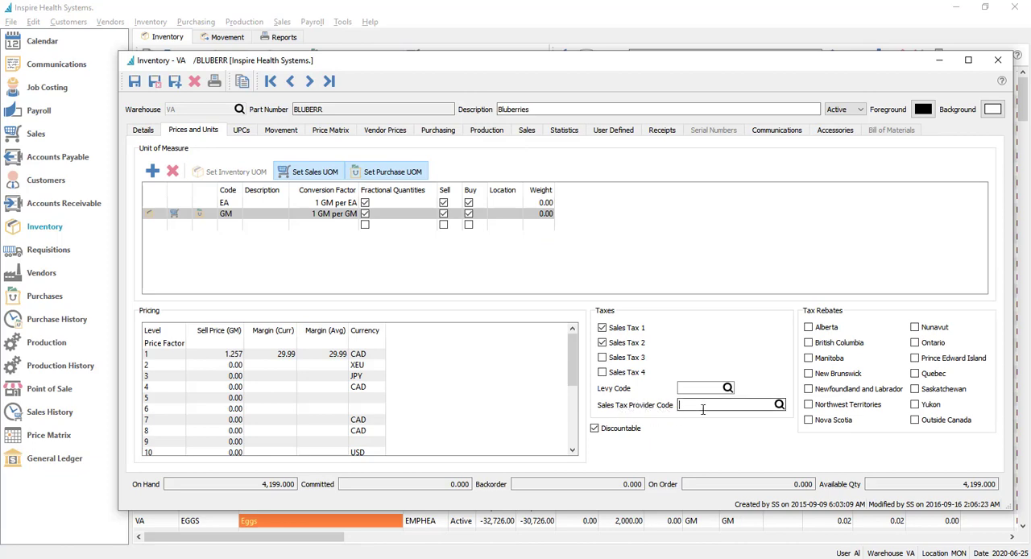
{"action": "left_click", "coordinate": [779, 405]}
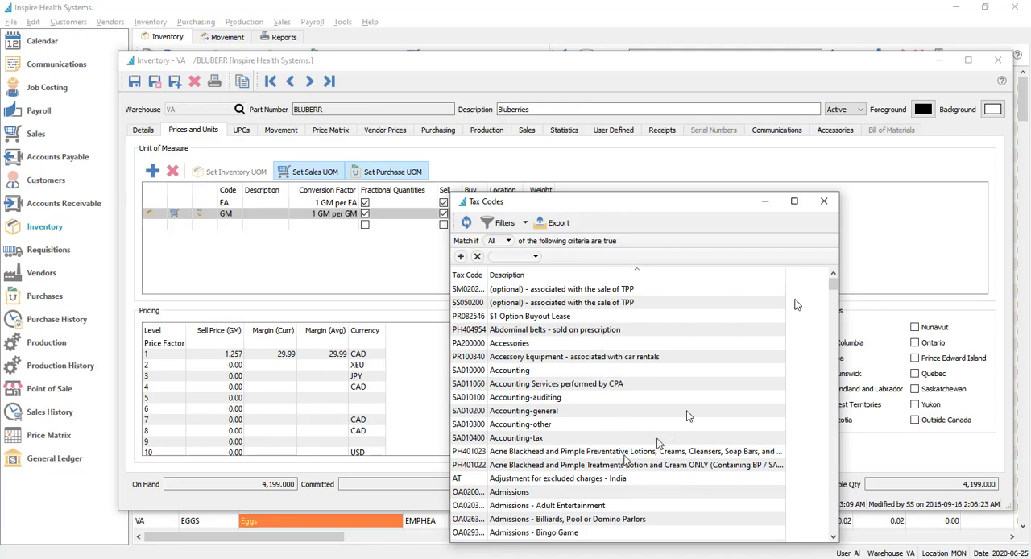
{"action": "left_click", "coordinate": [825, 201]}
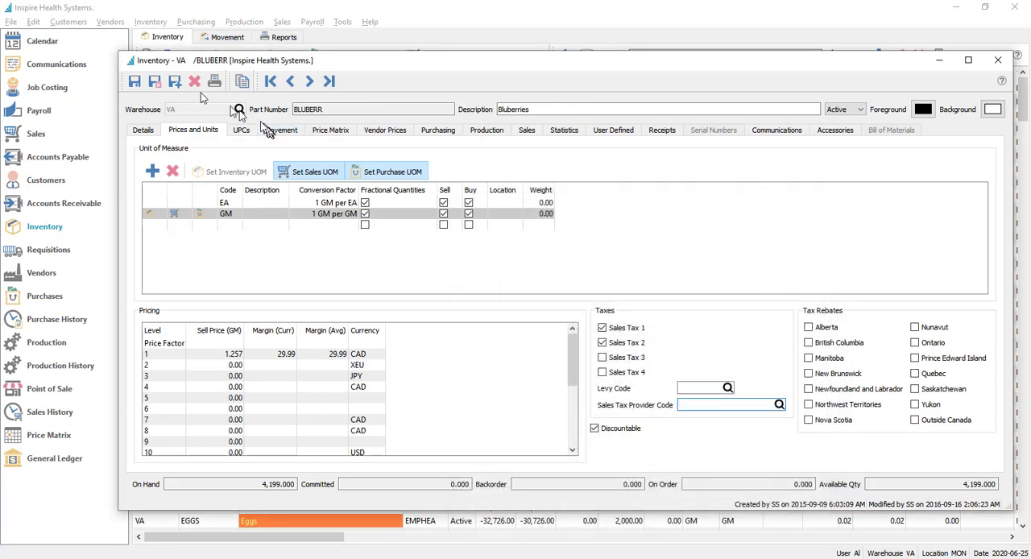
Save and close the Bluberries item, and open the billing address sales taxes of the customer Groswith Equipment Inc
{"action": "left_click", "coordinate": [156, 81]}
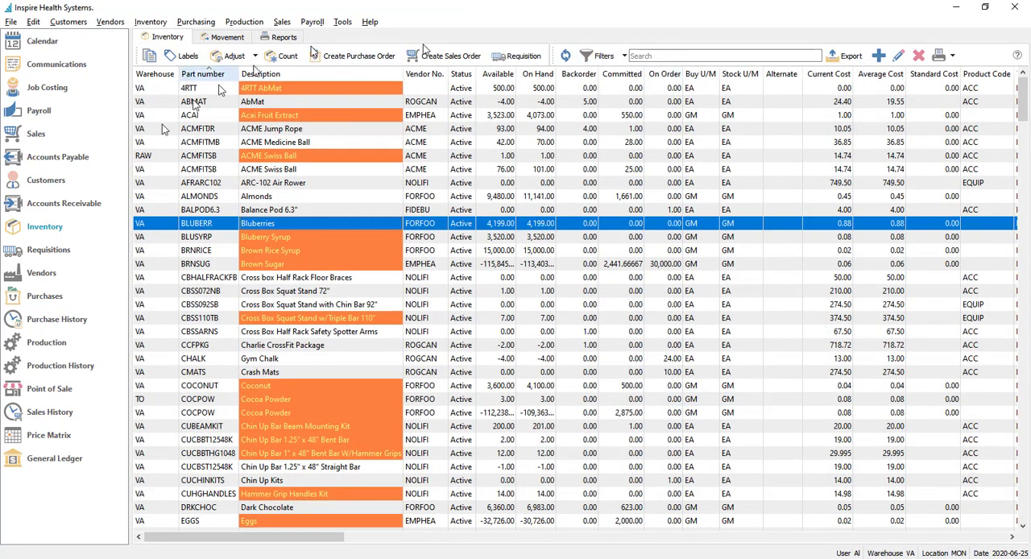
{"action": "left_click", "coordinate": [40, 183]}
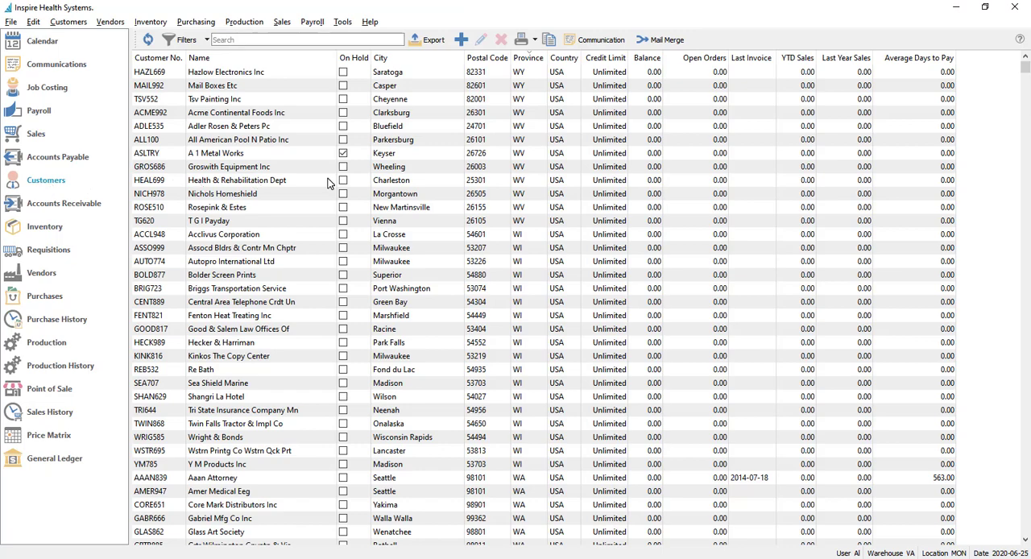
{"action": "double_click", "coordinate": [249, 169]}
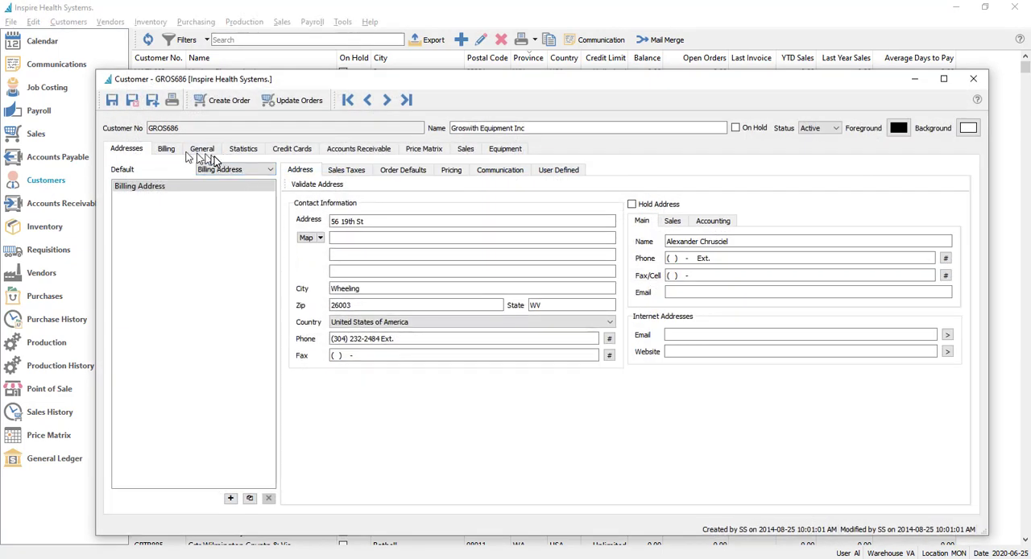
{"action": "left_click", "coordinate": [348, 171]}
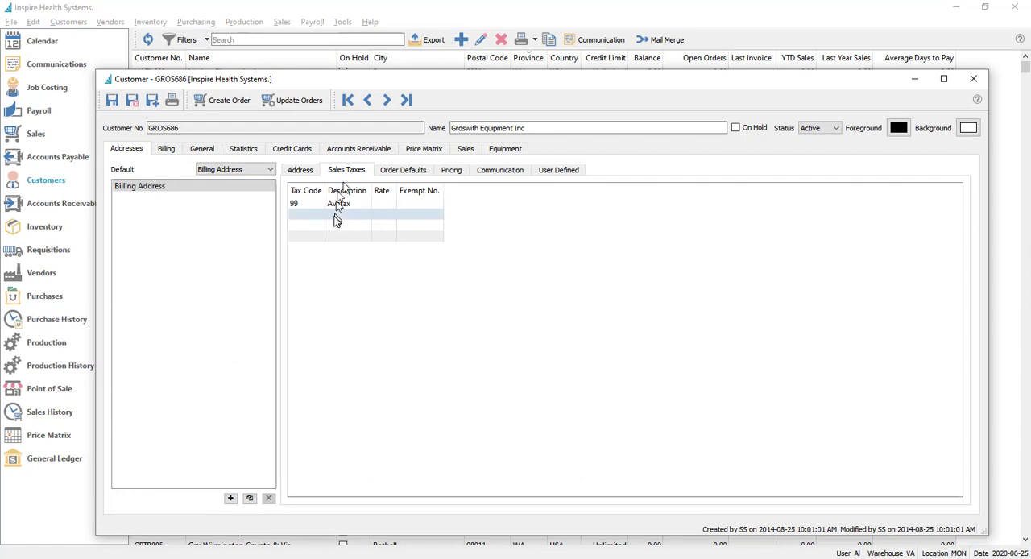
{"action": "left_click", "coordinate": [352, 204]}
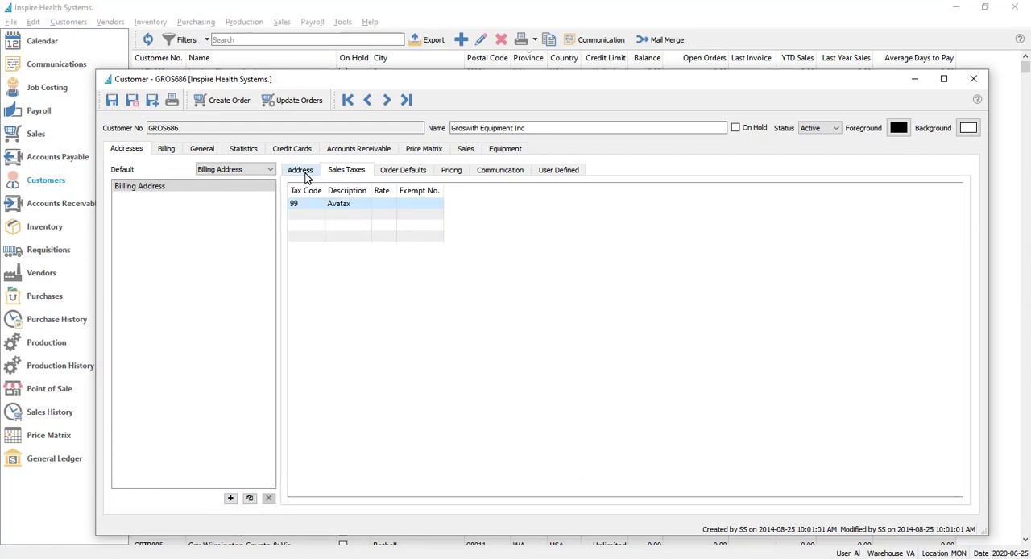
Select tax code 99, Avatax, for the Groswith Equipment billing address, and close the customer record
{"action": "left_click", "coordinate": [314, 203]}
{"action": "left_click", "coordinate": [318, 204]}
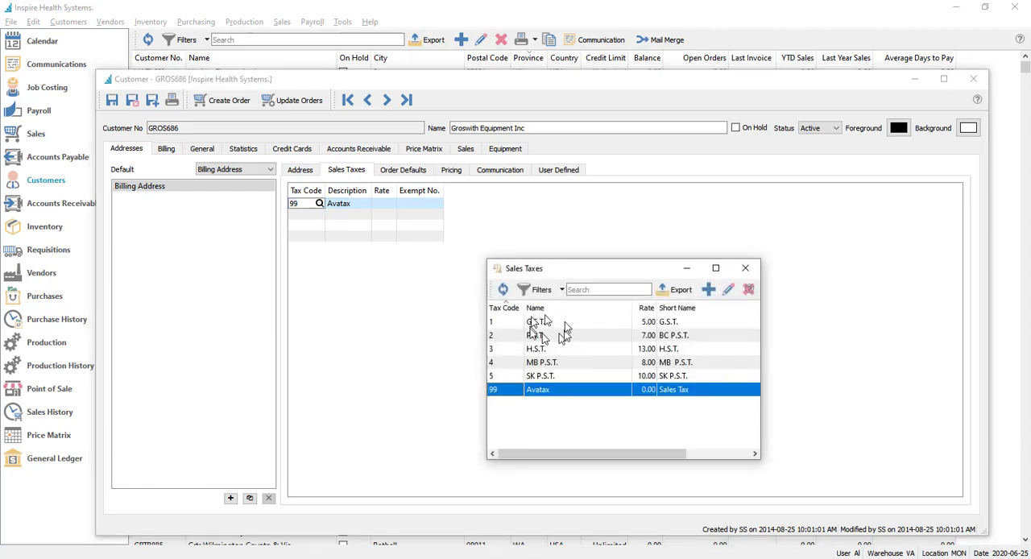
{"action": "double_click", "coordinate": [522, 391]}
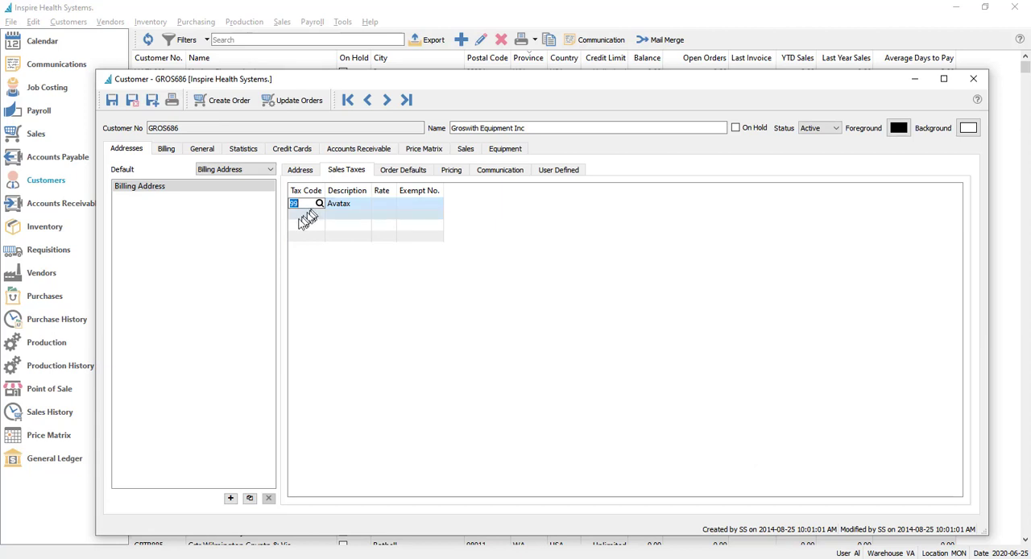
{"action": "left_click", "coordinate": [167, 151]}
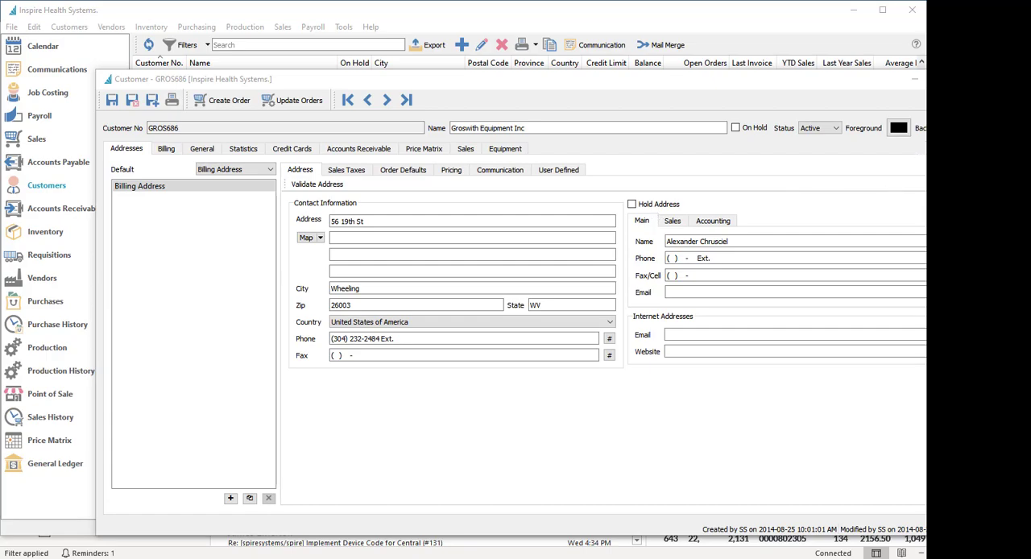
{"action": "left_click", "coordinate": [973, 79]}
Select a block of customers in the list, view the options for editing them together, including Tax 1 to Tax 4, and close without changes
{"action": "scroll", "coordinate": [563, 263], "scroll_direction": "up", "scroll_amount": 4}
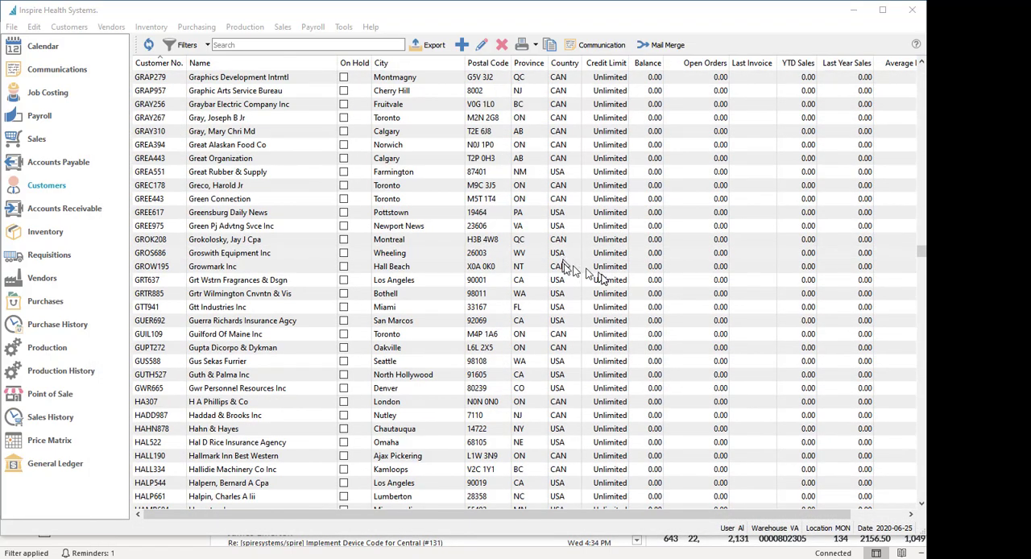
{"action": "scroll", "coordinate": [600, 276], "scroll_direction": "up", "scroll_amount": 4}
{"action": "scroll", "coordinate": [669, 230], "scroll_direction": "up", "scroll_amount": 2}
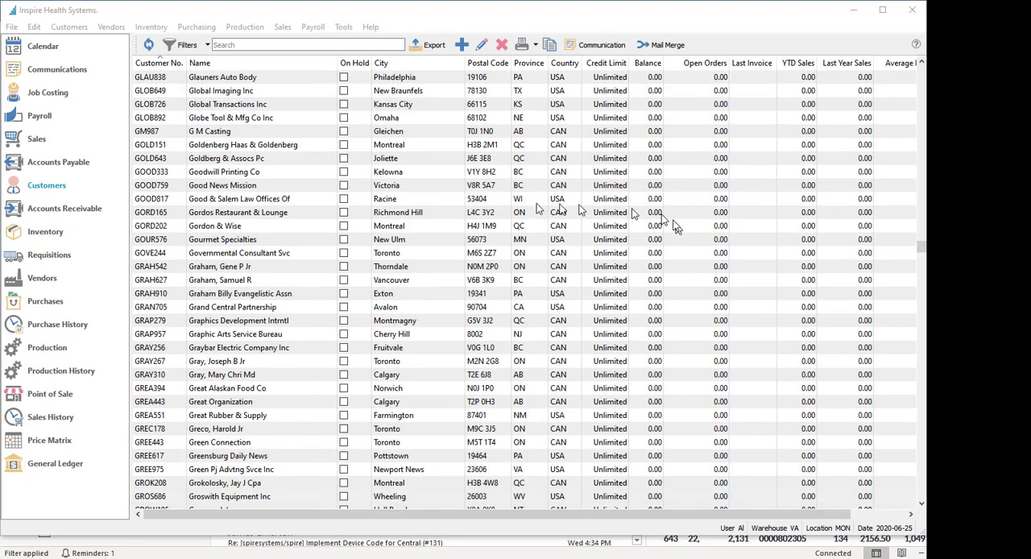
{"action": "scroll", "coordinate": [534, 211], "scroll_direction": "up", "scroll_amount": 2}
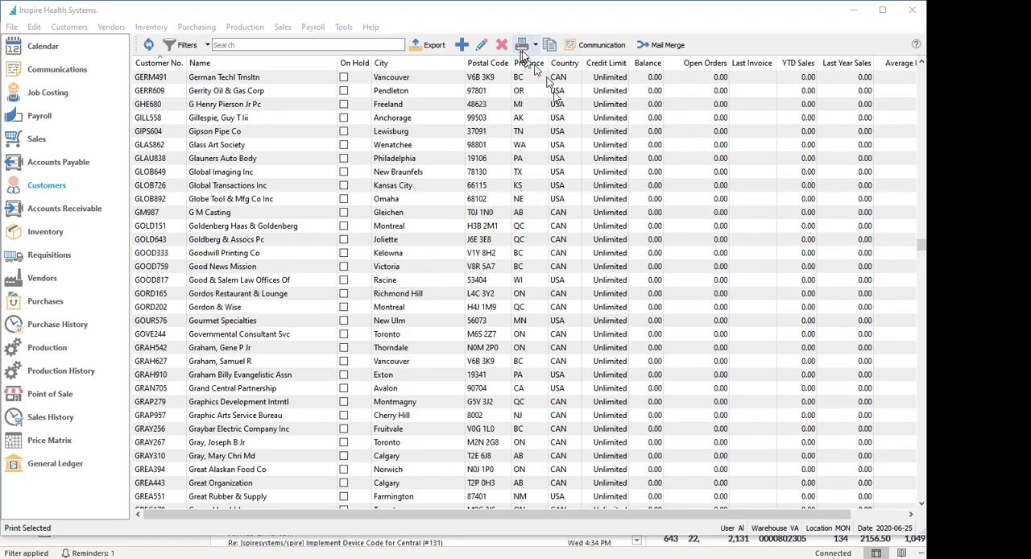
{"action": "left_click_drag", "start_coordinate": [551, 119], "coordinate": [573, 212]}
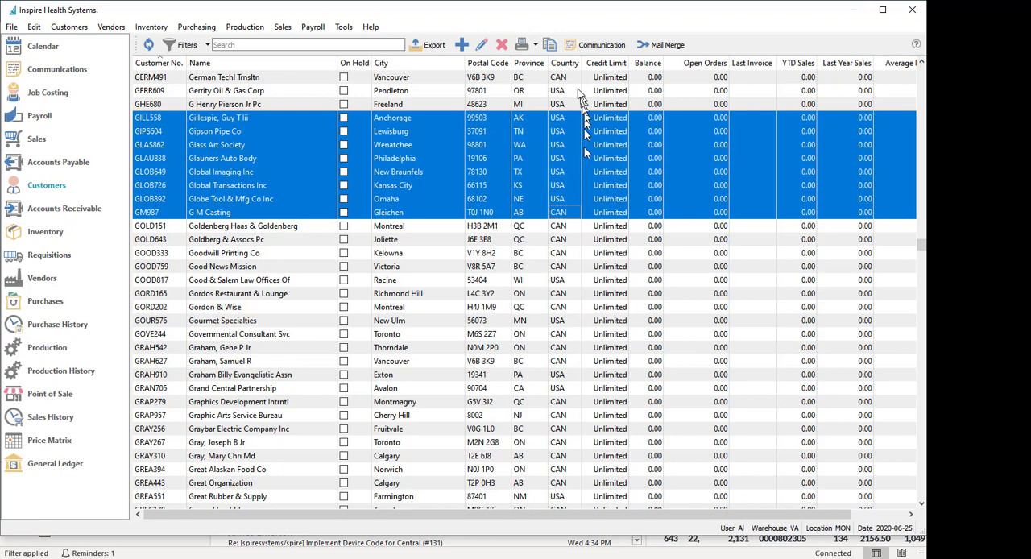
{"action": "left_click", "coordinate": [482, 46]}
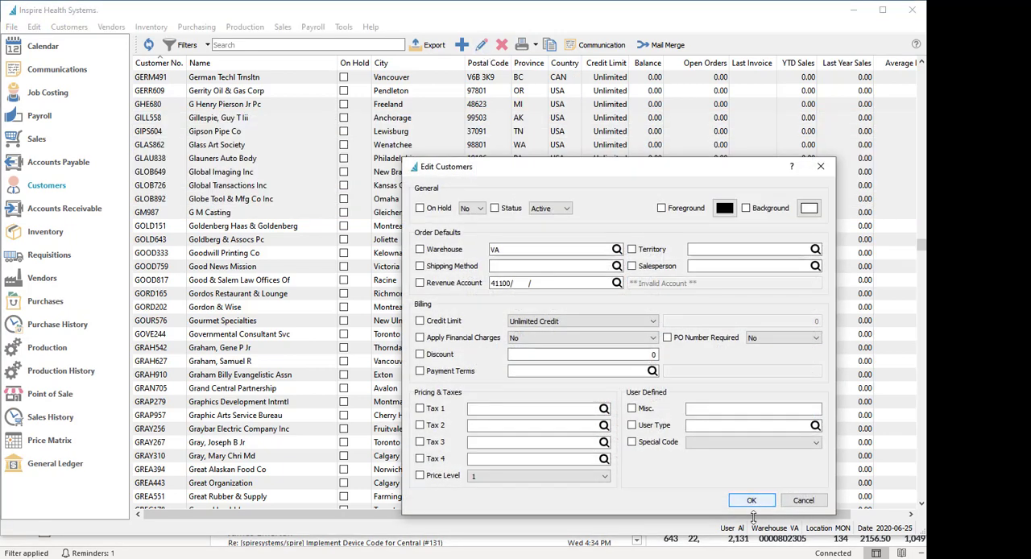
{"action": "left_click", "coordinate": [821, 166]}
{"action": "left_click", "coordinate": [613, 270]}
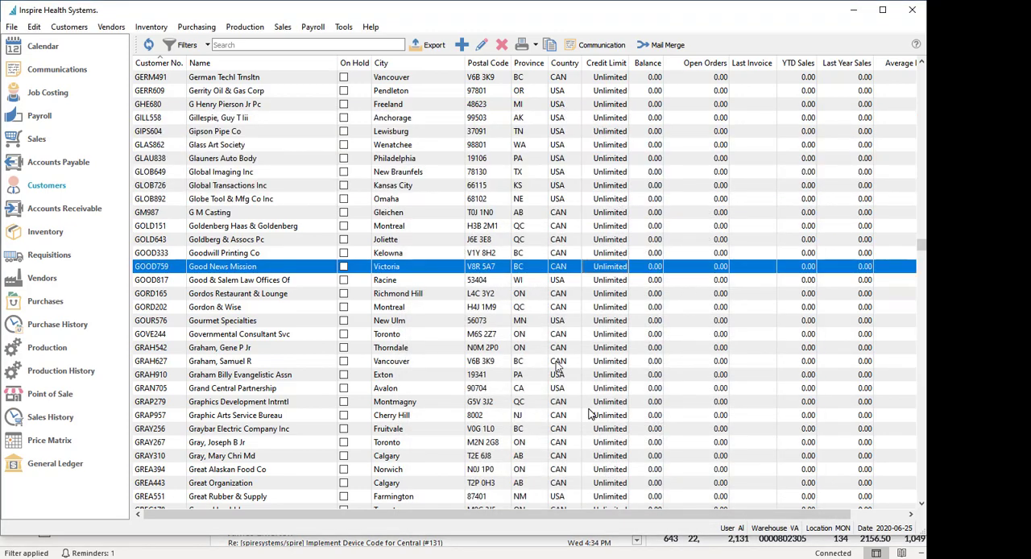
Open the list of customer addresses and select the billing addresses from Mail Boxes Etc through Wright & Bonds
{"action": "left_click", "coordinate": [78, 28]}
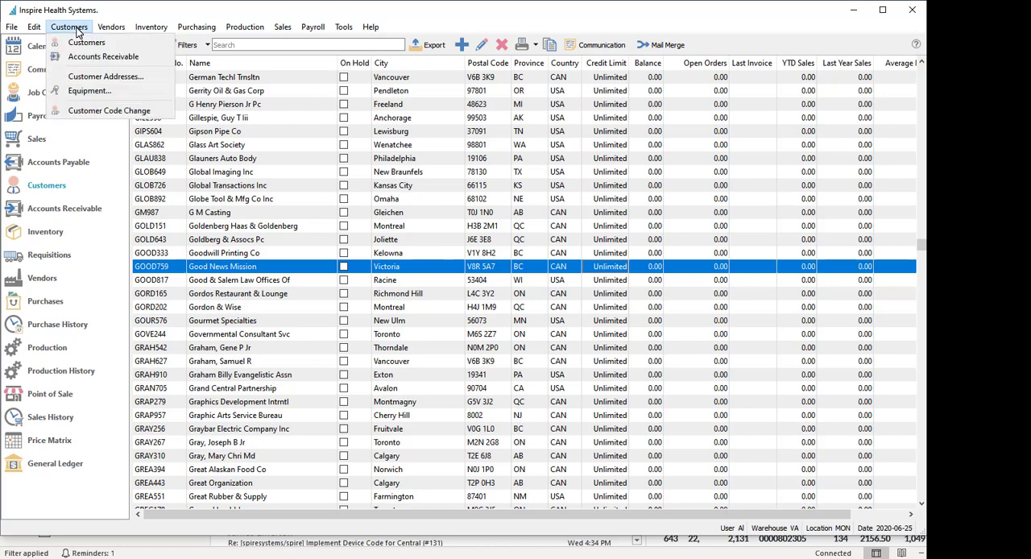
{"action": "left_click", "coordinate": [96, 76]}
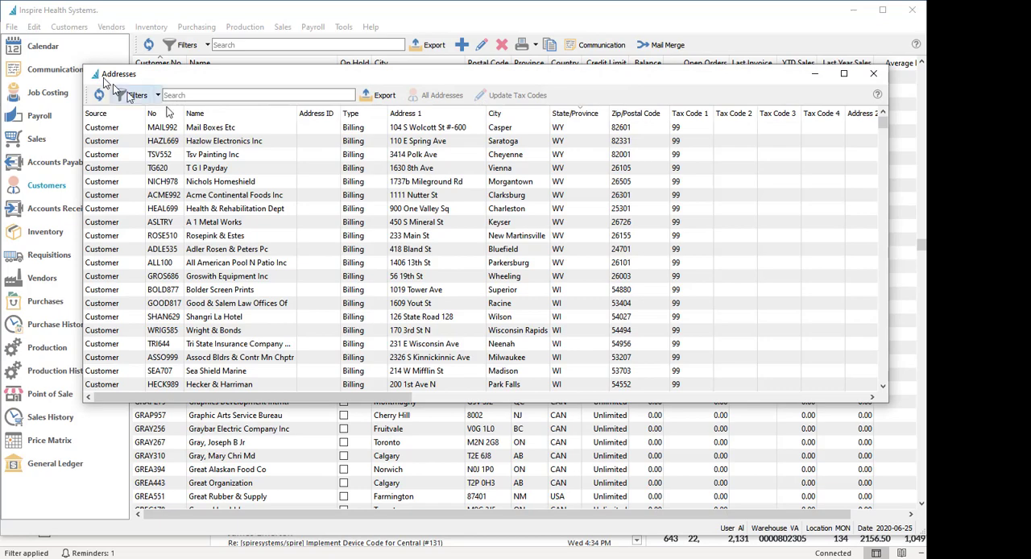
{"action": "left_click", "coordinate": [566, 129]}
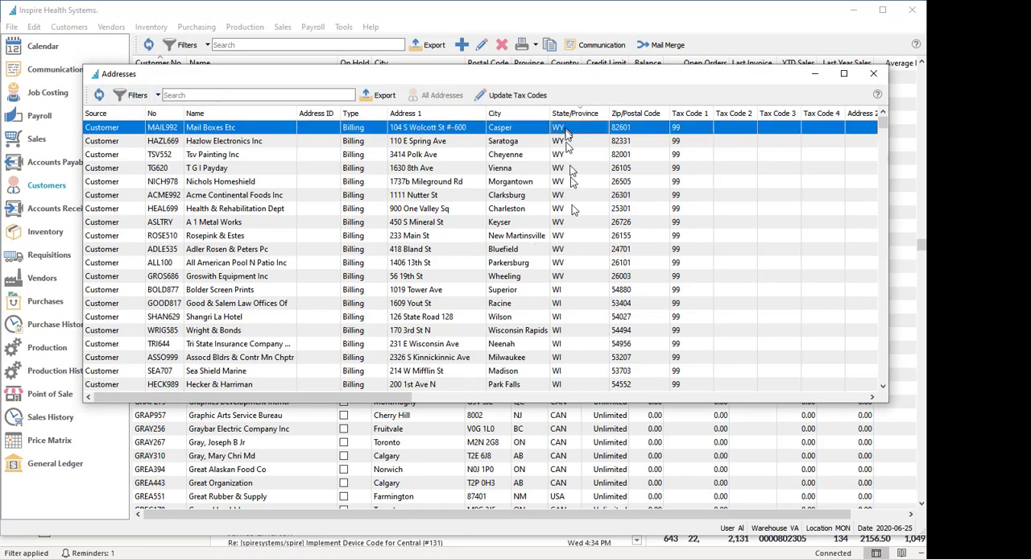
{"action": "left_click", "coordinate": [571, 335], "text": "shift"}
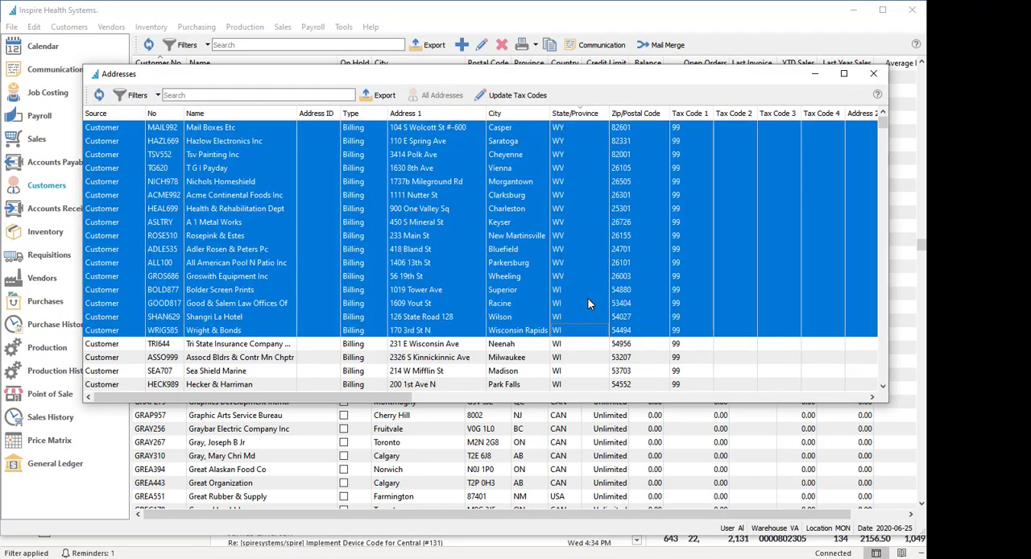
Update the tax codes of the selected addresses to 99, Avatax
{"action": "left_click", "coordinate": [510, 97]}
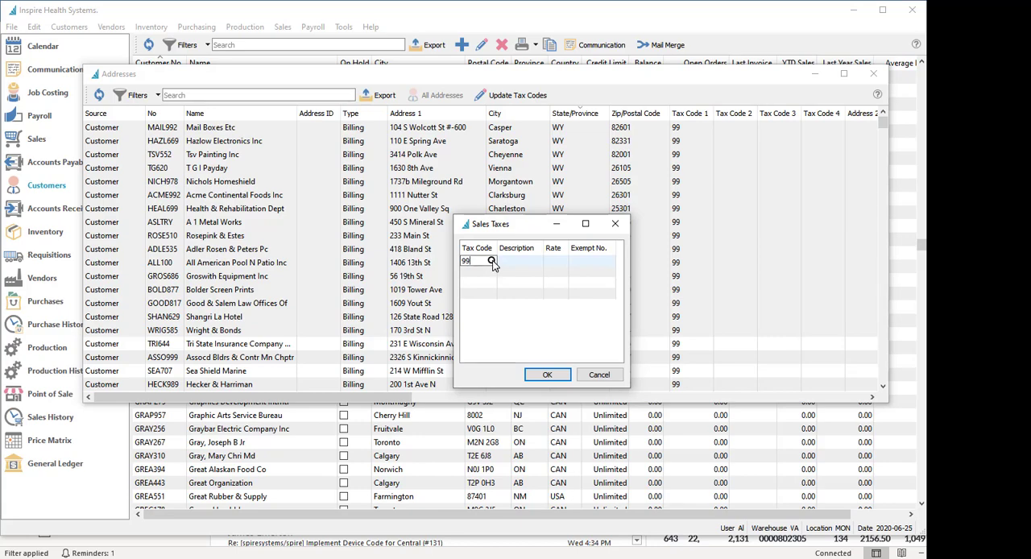
{"action": "left_click", "coordinate": [492, 261]}
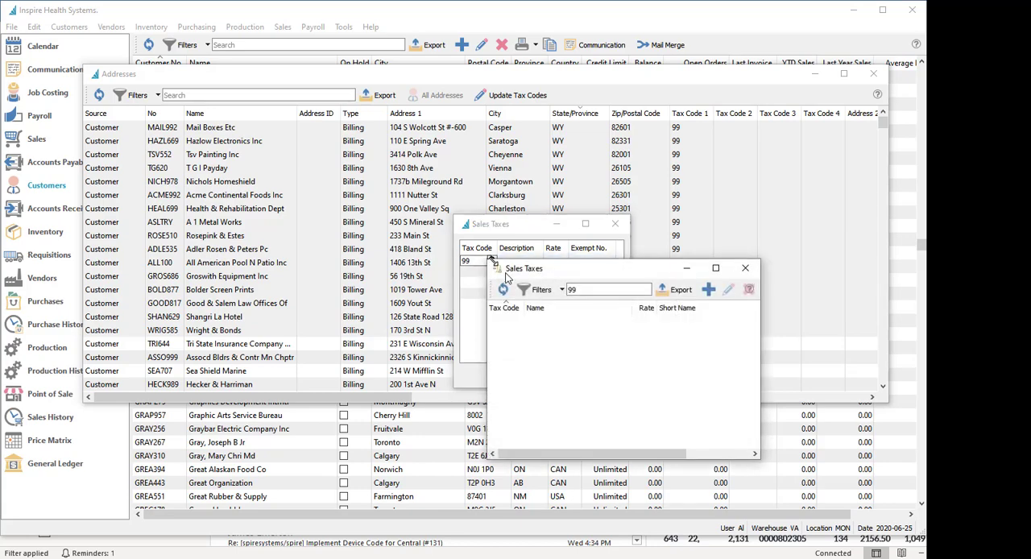
{"action": "double_click", "coordinate": [617, 291]}
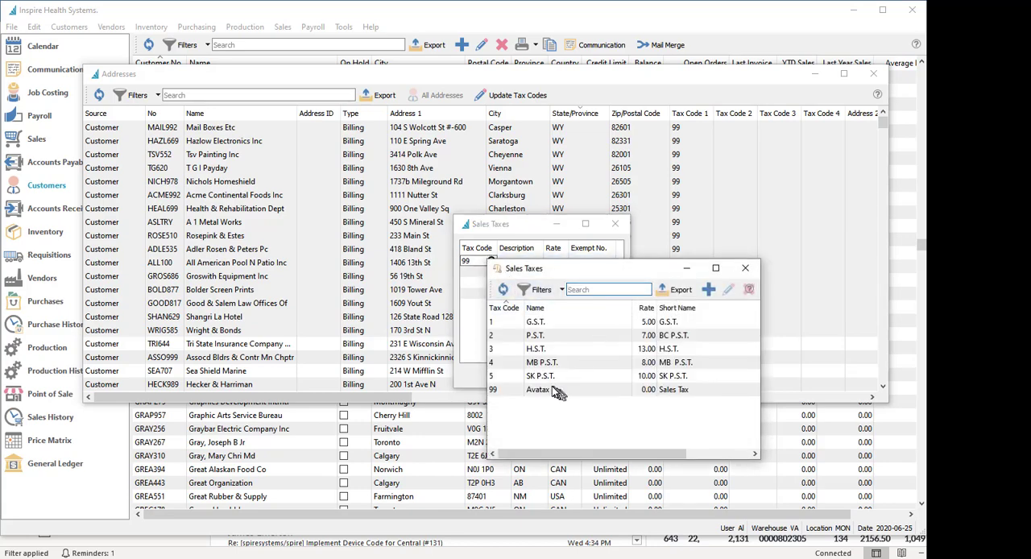
{"action": "double_click", "coordinate": [560, 393]}
{"action": "left_click", "coordinate": [537, 294]}
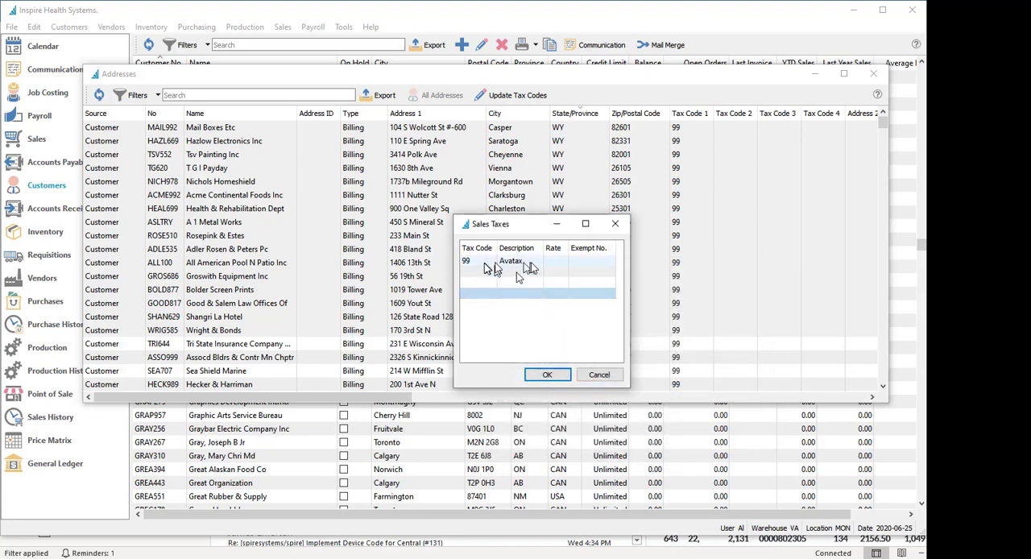
{"action": "left_click", "coordinate": [548, 375]}
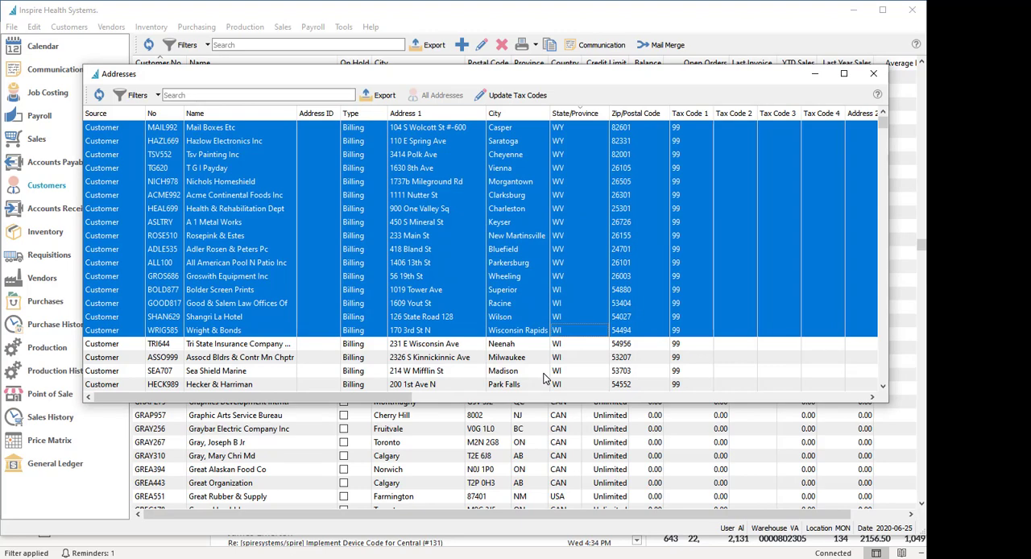
Sort the addresses by type in descending order to examine the shipping addresses' tax codes, and close the address list
{"action": "left_click", "coordinate": [547, 316]}
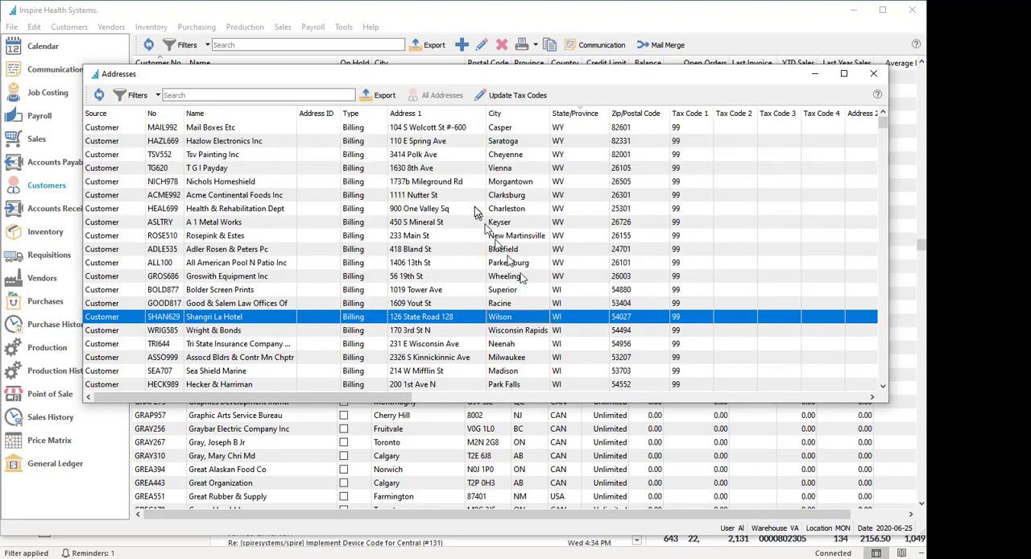
{"action": "left_click", "coordinate": [364, 115]}
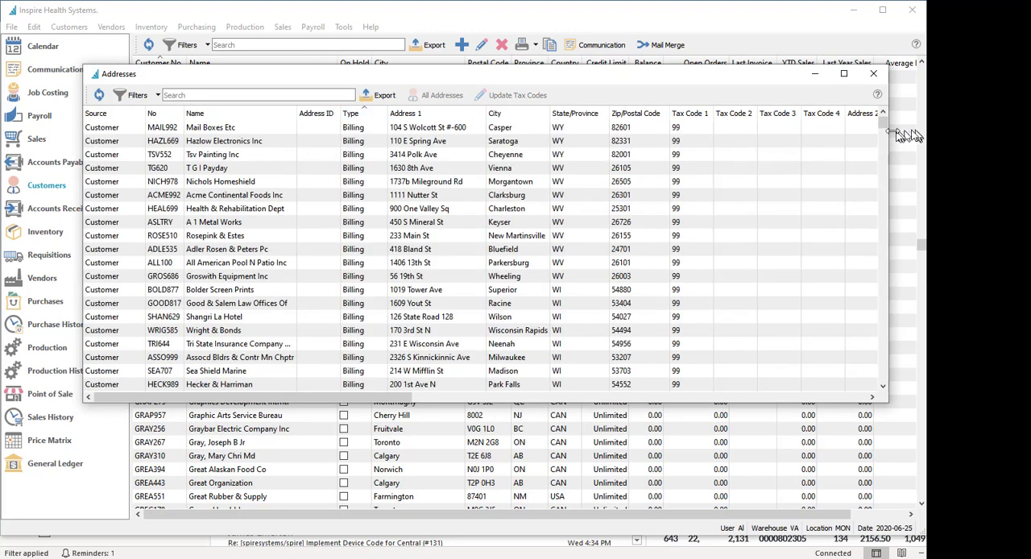
{"action": "left_click", "coordinate": [366, 114]}
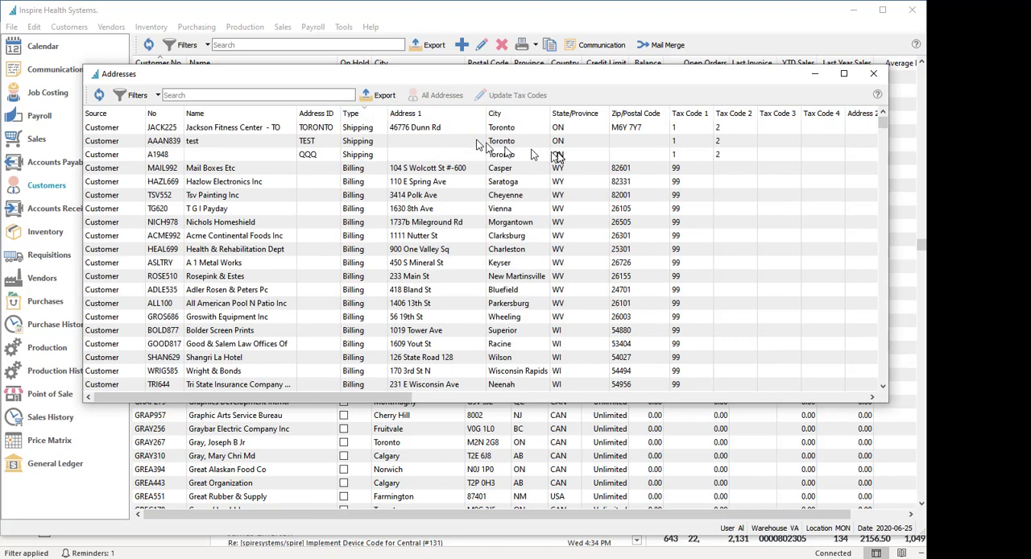
{"action": "left_click", "coordinate": [186, 129]}
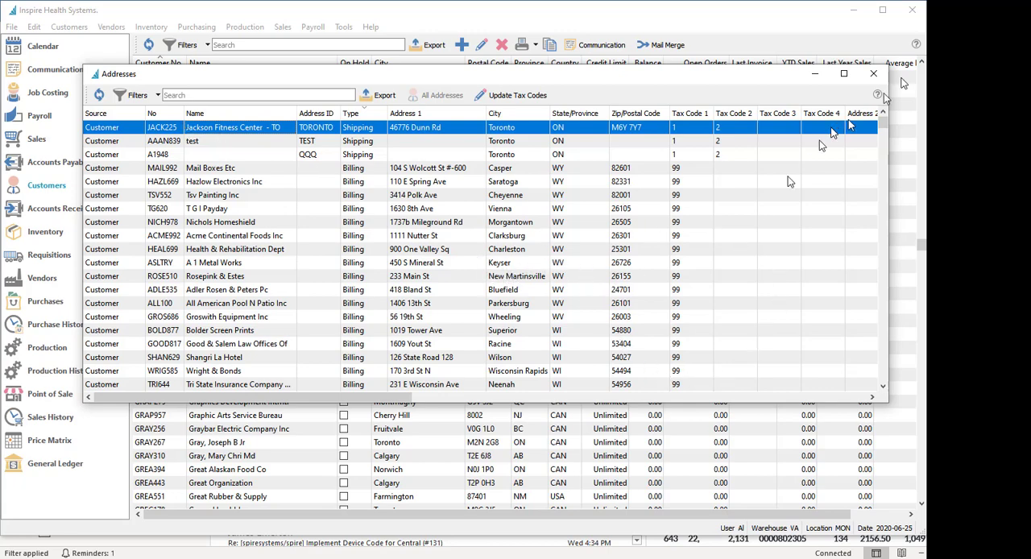
{"action": "left_click", "coordinate": [875, 75]}
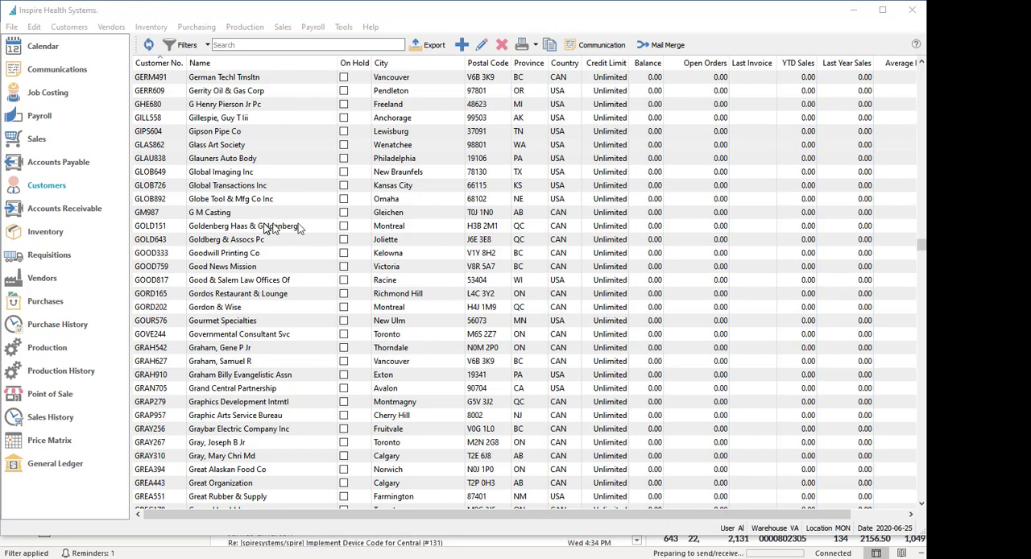
Open the U.P.S. shipping method, view the tax codes selectable as its sales tax provider code, and close it without changes
{"action": "left_click", "coordinate": [34, 28]}
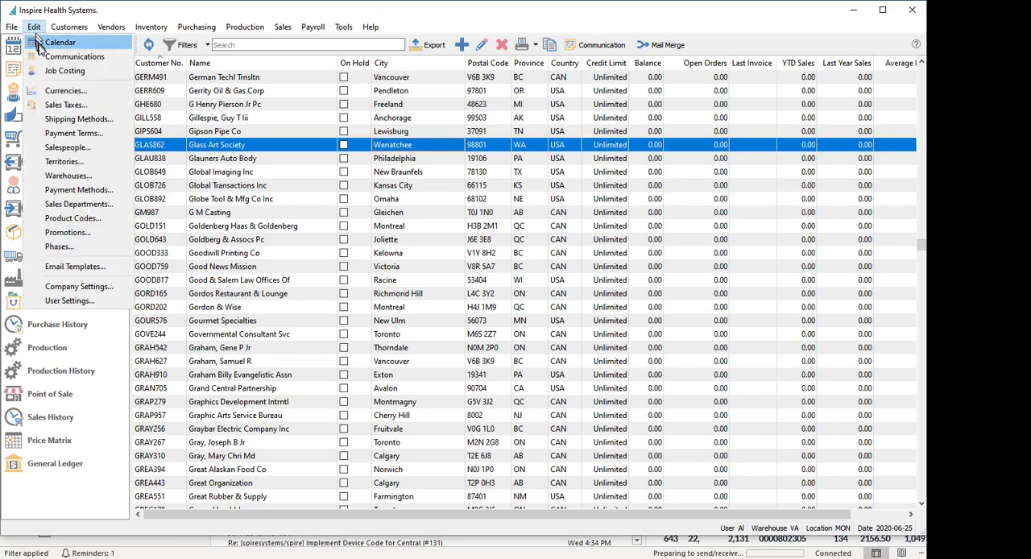
{"action": "left_click", "coordinate": [87, 120]}
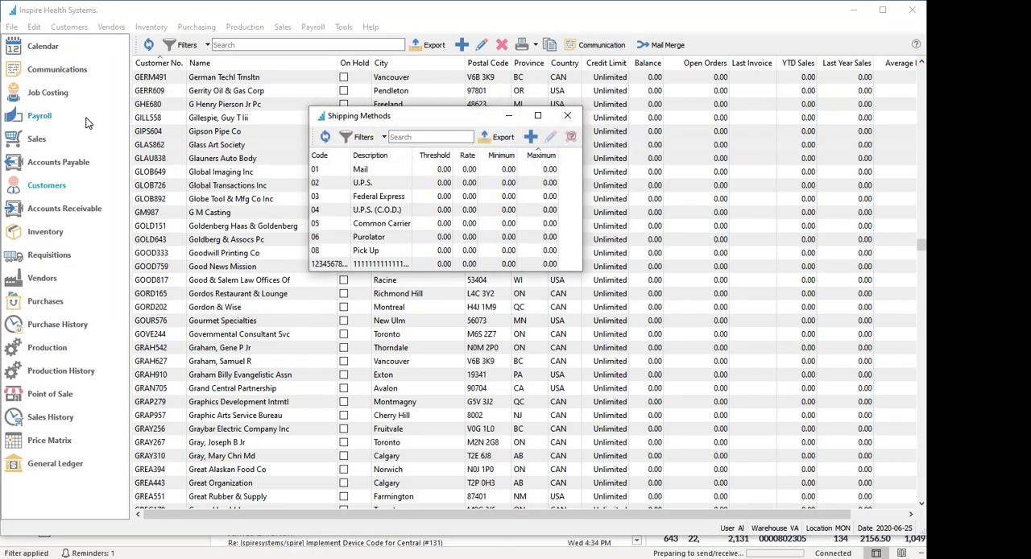
{"action": "double_click", "coordinate": [351, 186]}
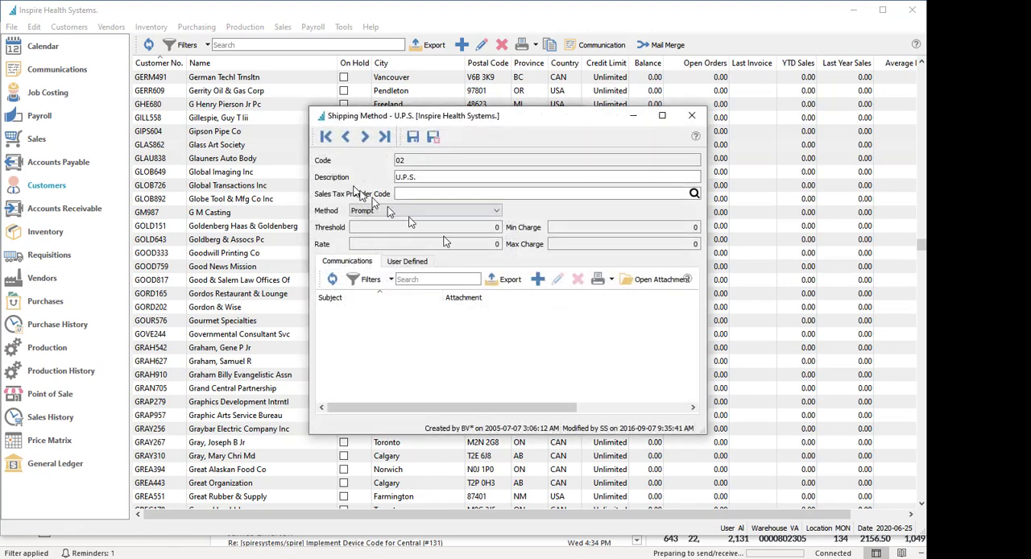
{"action": "left_click", "coordinate": [436, 194]}
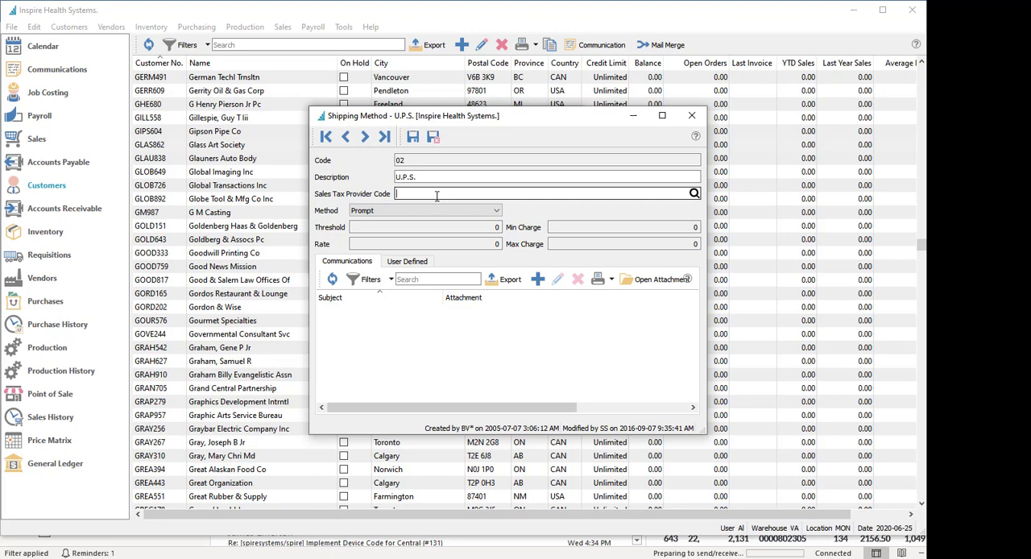
{"action": "left_click", "coordinate": [693, 195]}
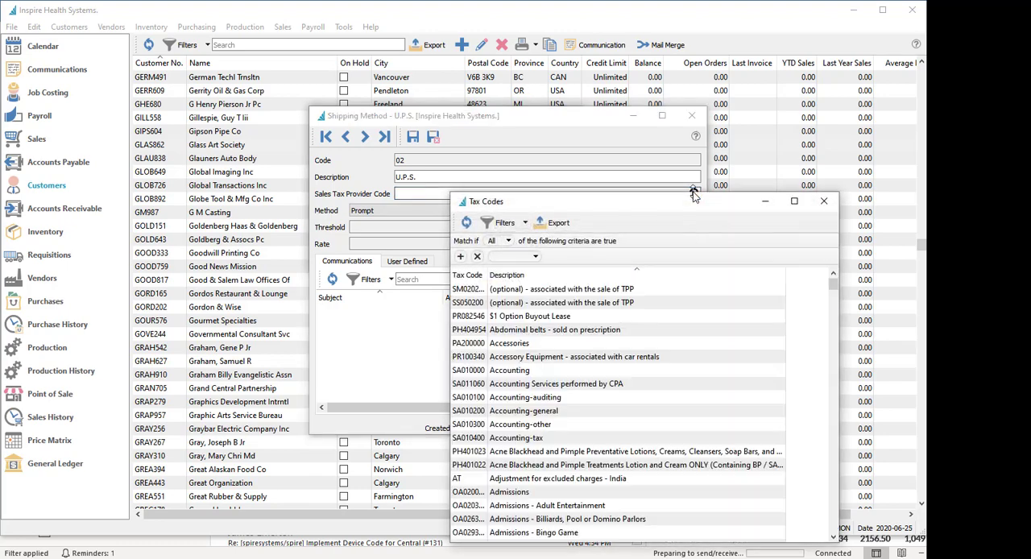
{"action": "left_click", "coordinate": [823, 201]}
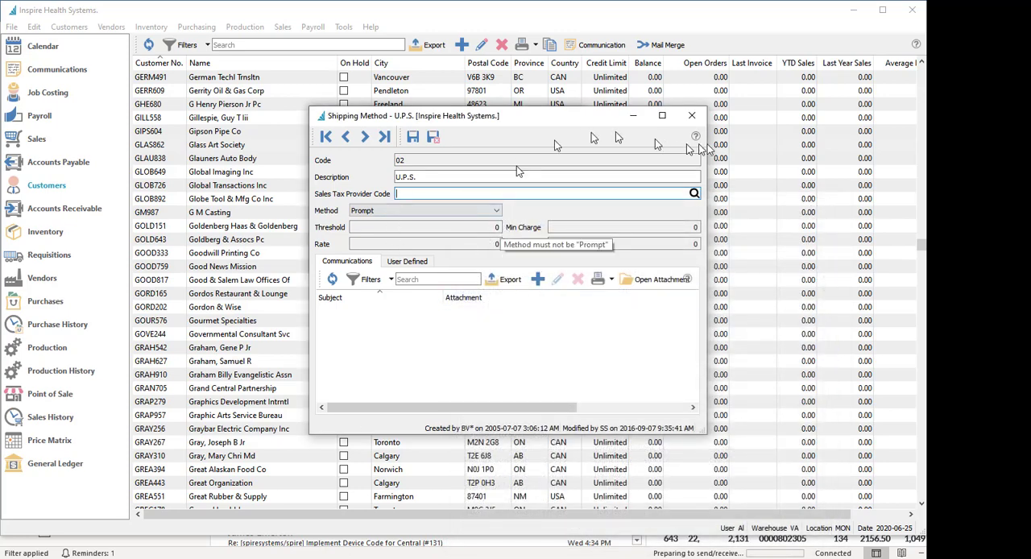
{"action": "left_click", "coordinate": [691, 115]}
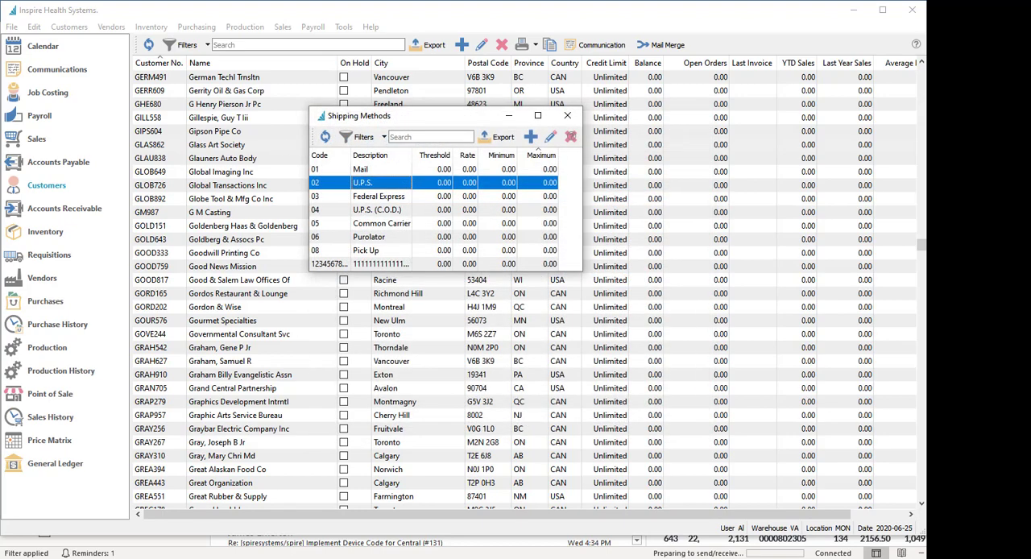
Close the shipping methods list and open the A 1 Party Pleasers sales order from the list of sales orders
{"action": "left_click", "coordinate": [567, 116]}
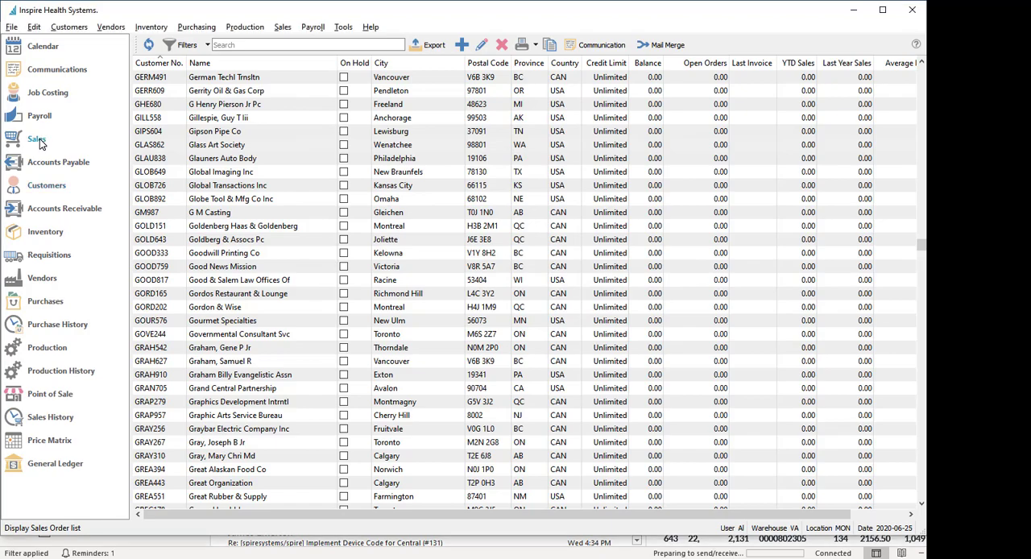
{"action": "left_click", "coordinate": [37, 140]}
{"action": "left_click", "coordinate": [286, 172]}
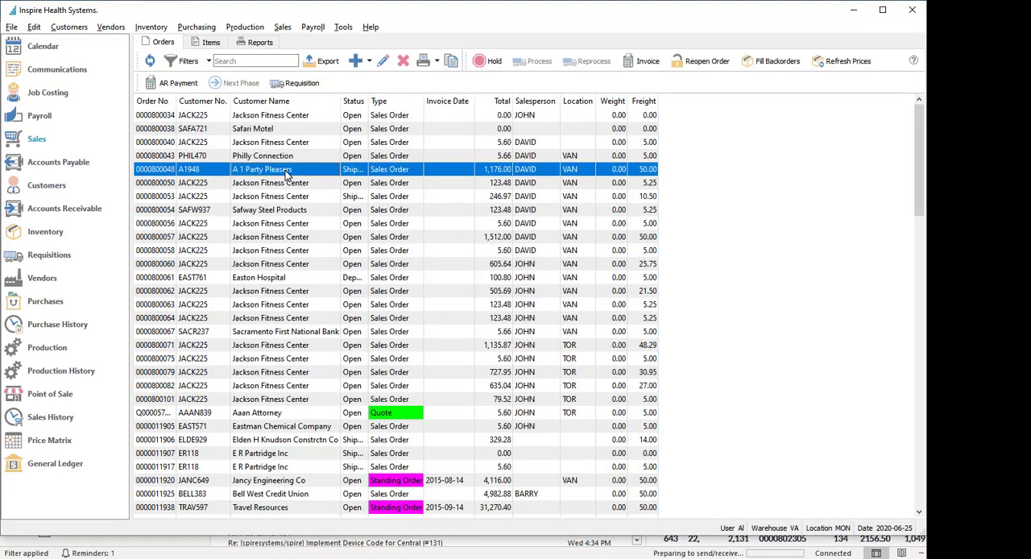
{"action": "double_click", "coordinate": [286, 172]}
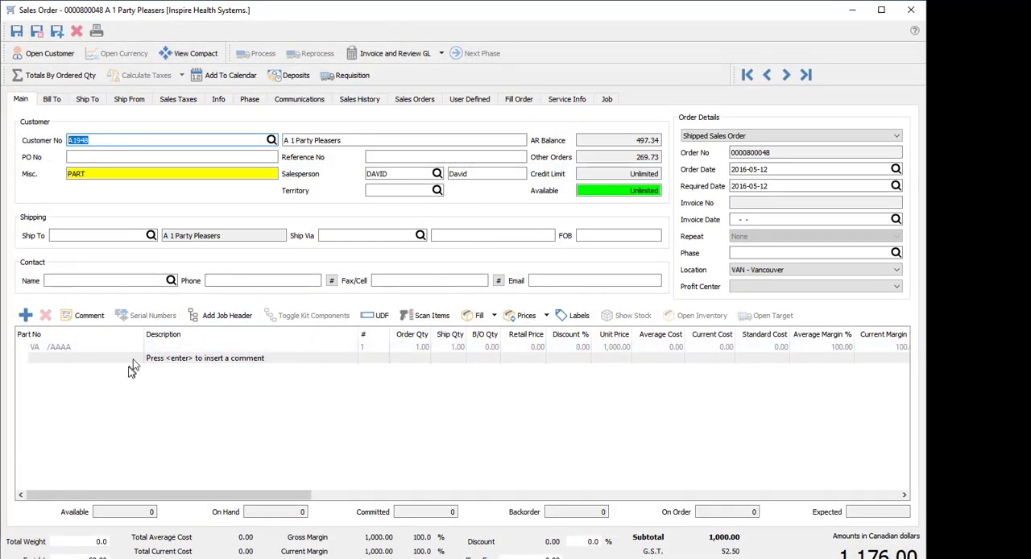
Add the Springfield 500 Floor Mat (part SP500FM) as a new line on the sales order
{"action": "left_click", "coordinate": [91, 360]}
{"action": "type", "text": "f"}
{"action": "left_click", "coordinate": [100, 378]}
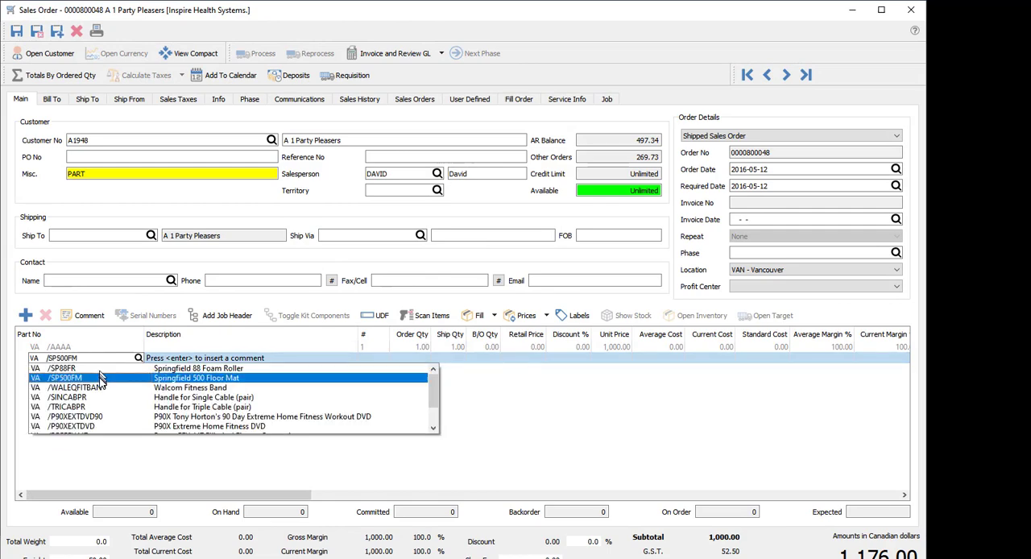
{"action": "key", "text": "Tab"}
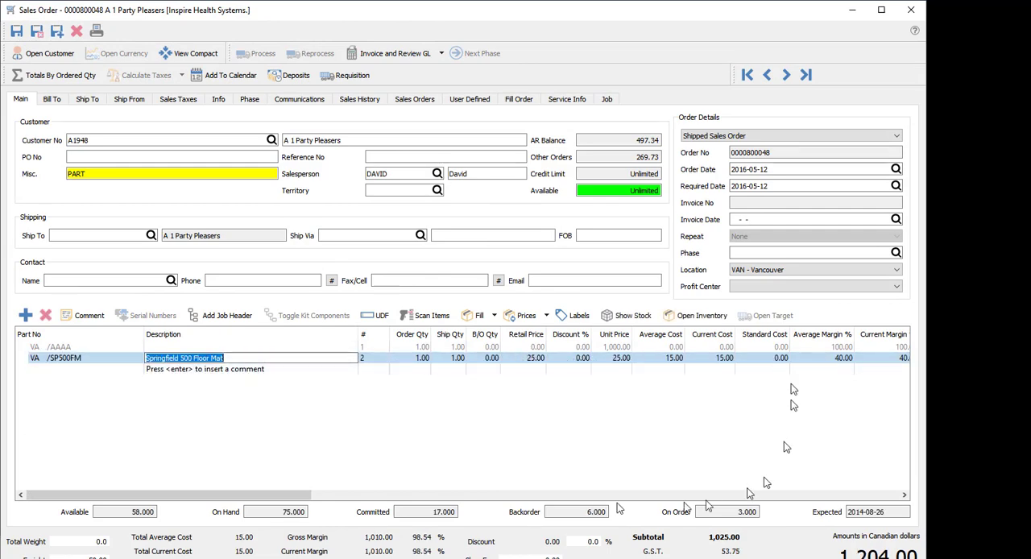
Look up the levies available for the floor mat line of the sales order
{"action": "left_click_drag", "start_coordinate": [274, 496], "coordinate": [446, 501]}
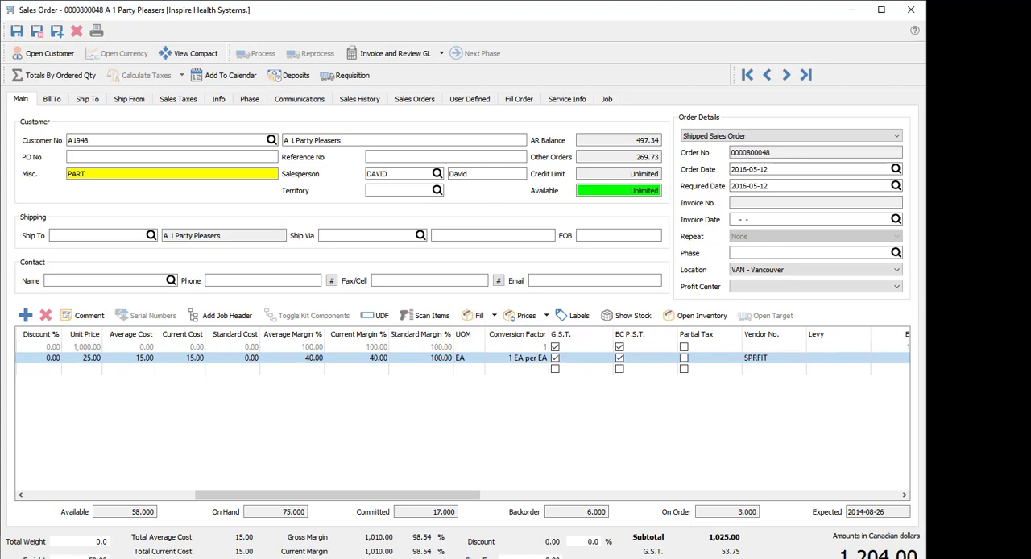
{"action": "left_click", "coordinate": [838, 360]}
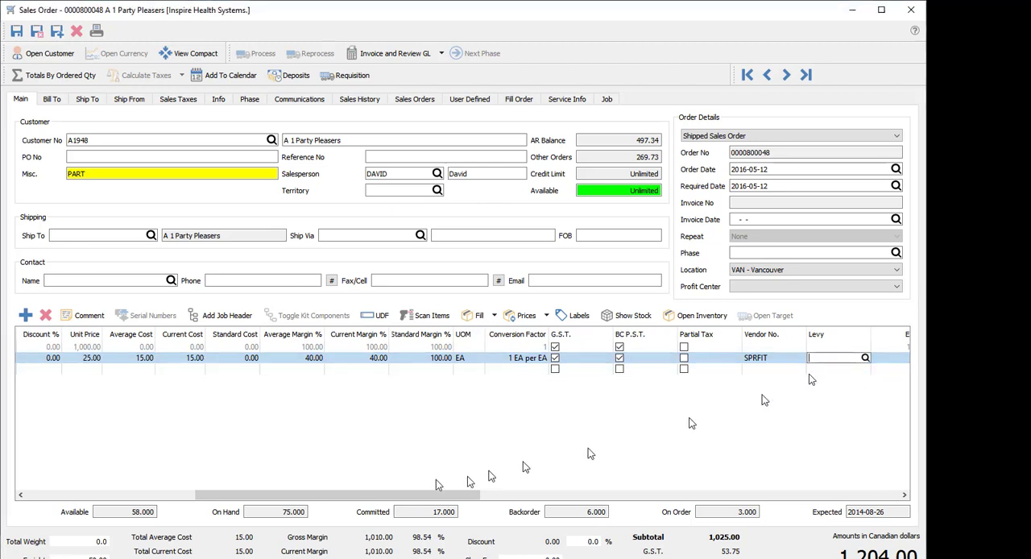
{"action": "left_click_drag", "start_coordinate": [383, 495], "coordinate": [464, 494]}
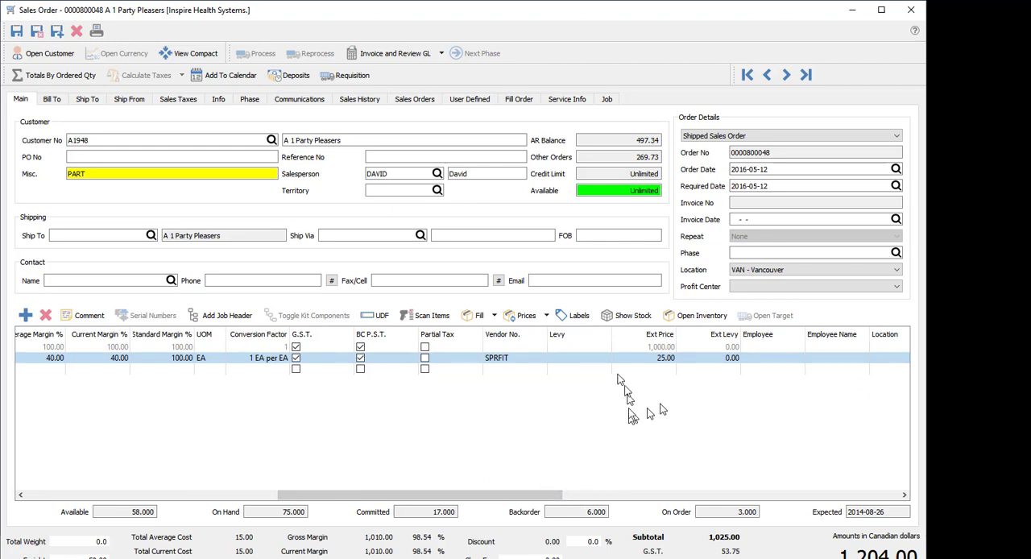
{"action": "left_click", "coordinate": [594, 359]}
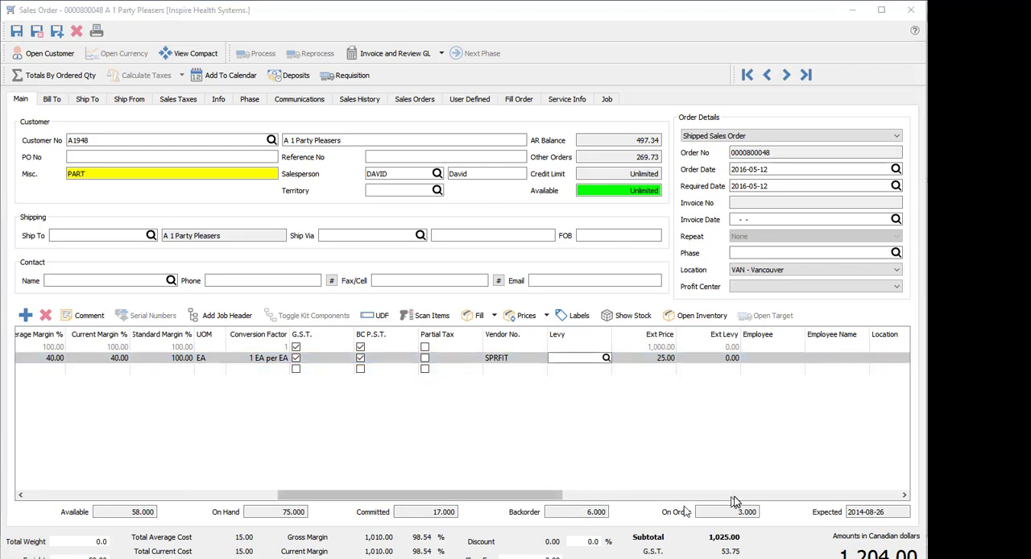
{"action": "left_click", "coordinate": [596, 358]}
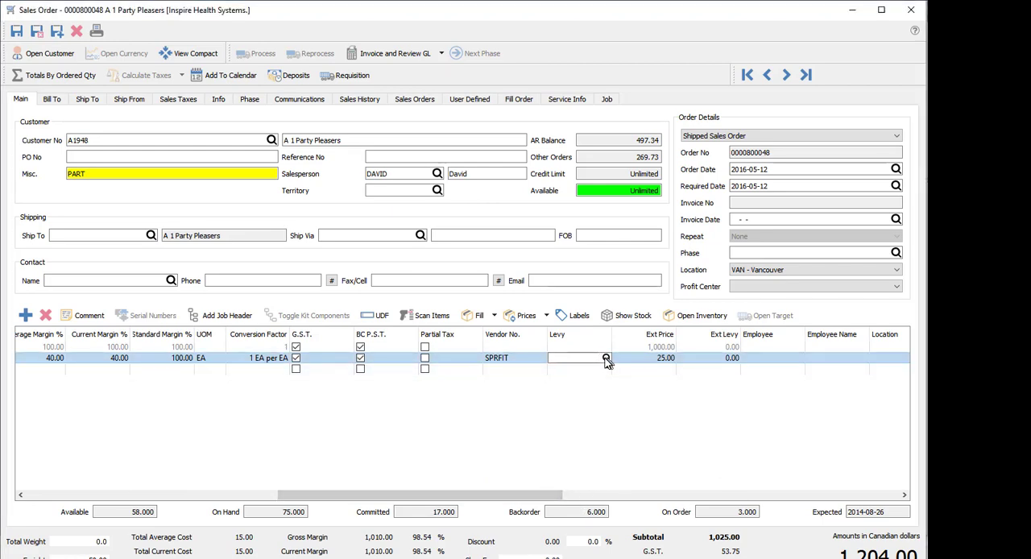
{"action": "left_click", "coordinate": [606, 359]}
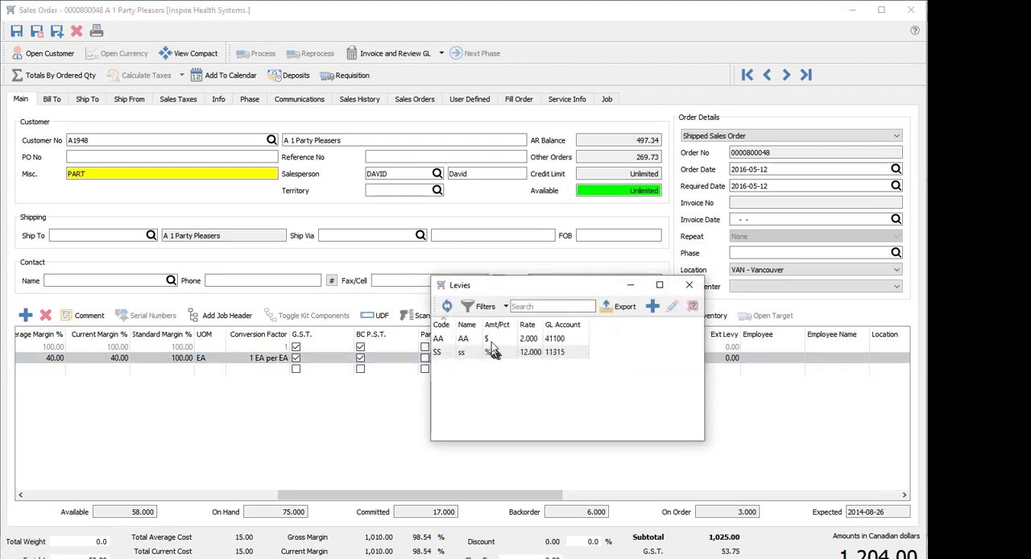
Open levy AA to view its sales tax provider code, close it and the levy list without changes, and minimize the sales order
{"action": "left_click", "coordinate": [492, 341]}
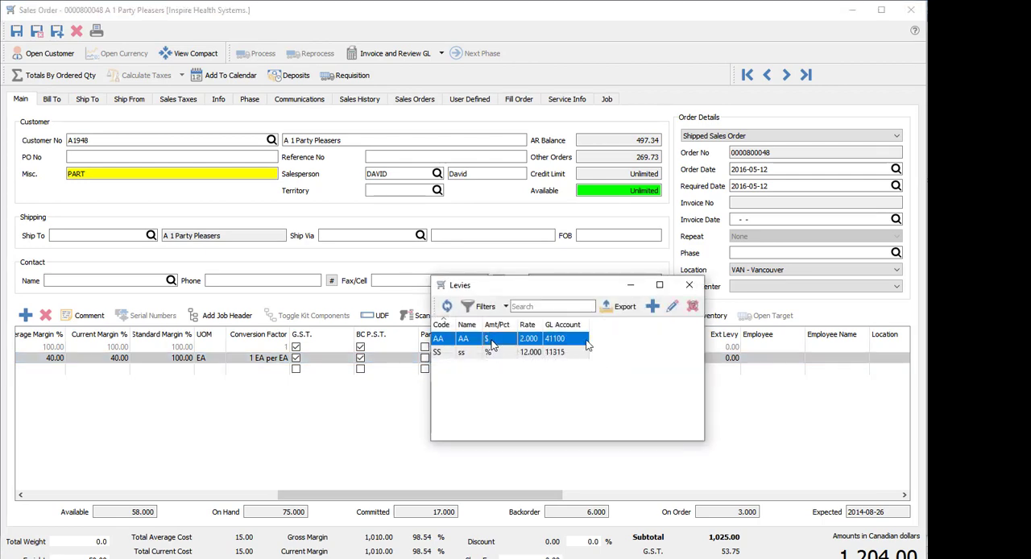
{"action": "left_click", "coordinate": [673, 307]}
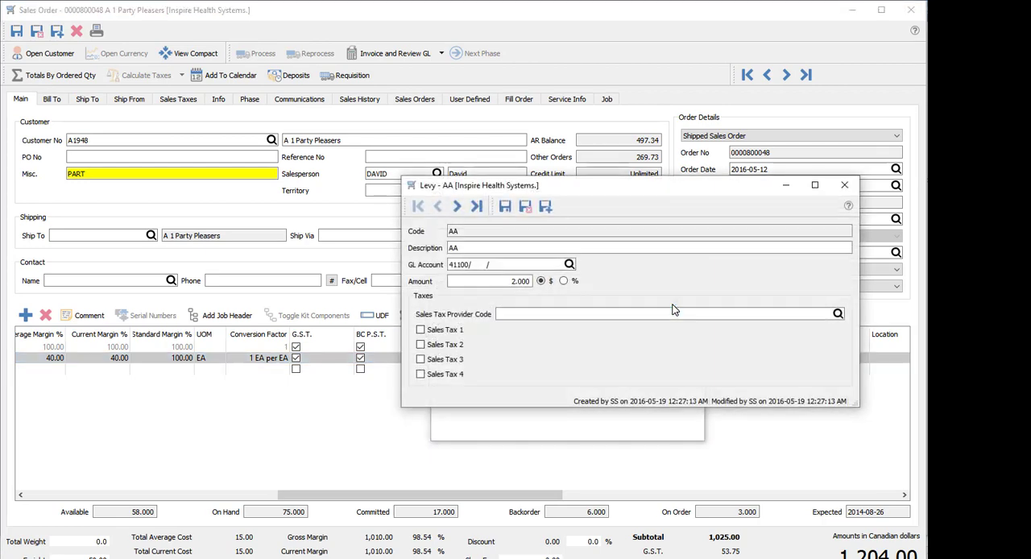
{"action": "left_click", "coordinate": [541, 314]}
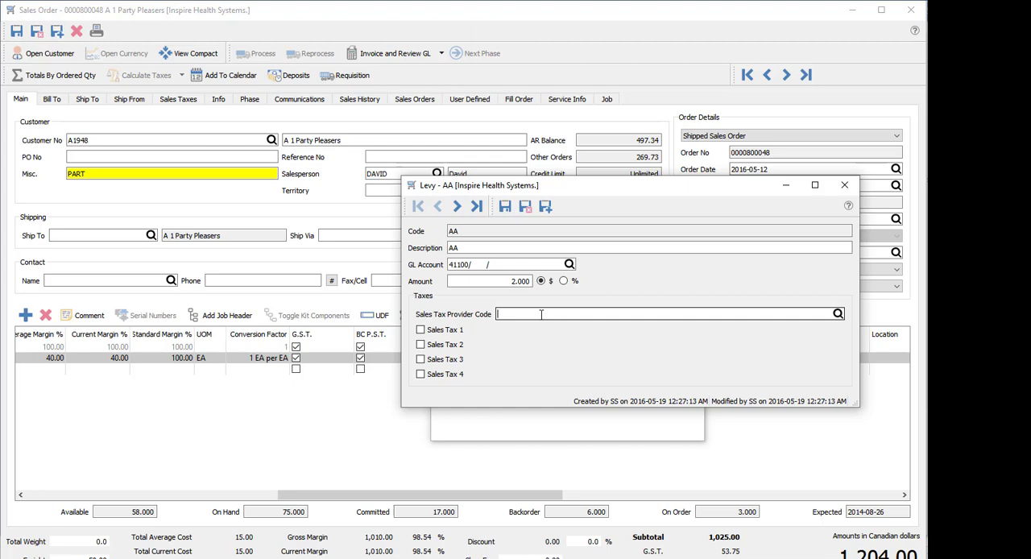
{"action": "left_click", "coordinate": [846, 186]}
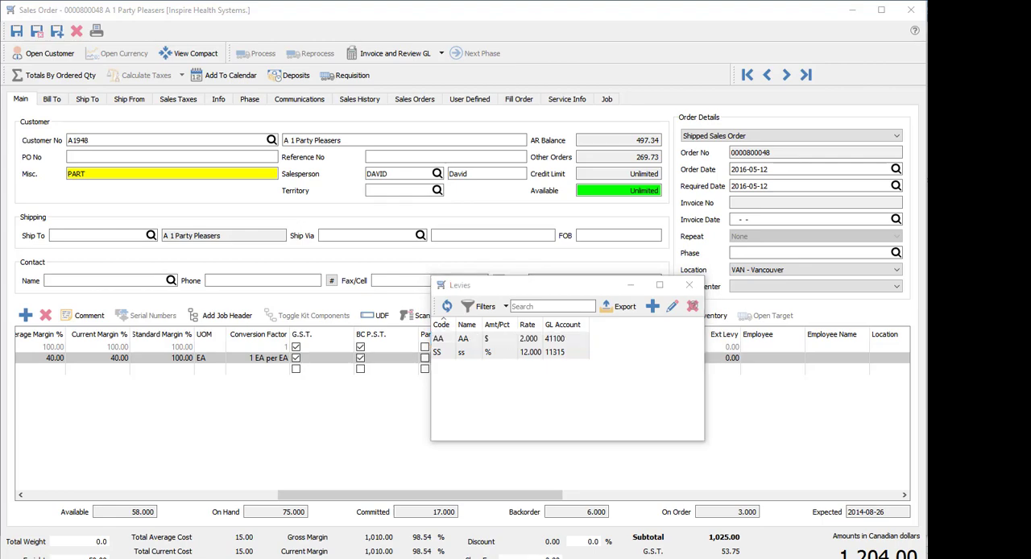
{"action": "left_click", "coordinate": [690, 286]}
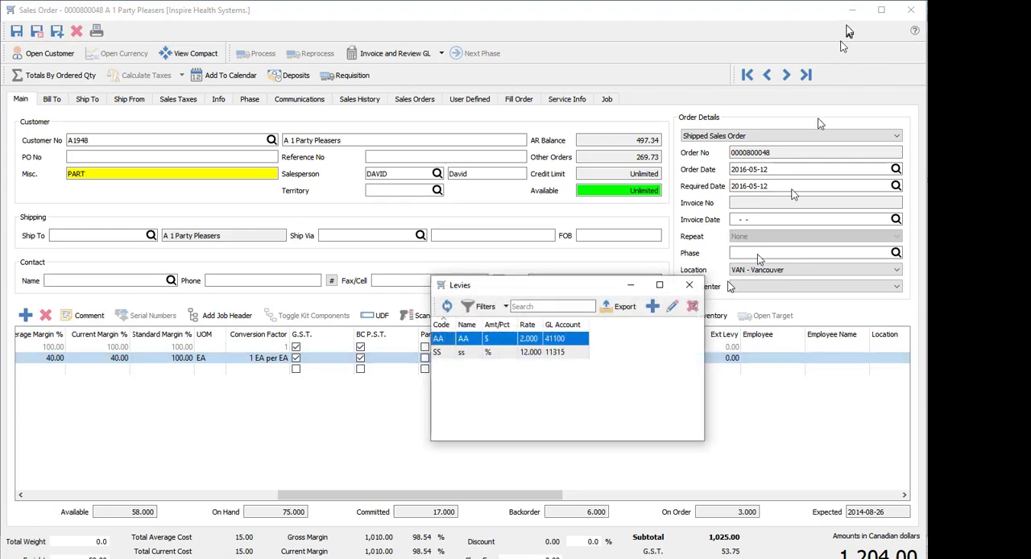
{"action": "left_click", "coordinate": [689, 287]}
{"action": "left_click", "coordinate": [852, 13]}
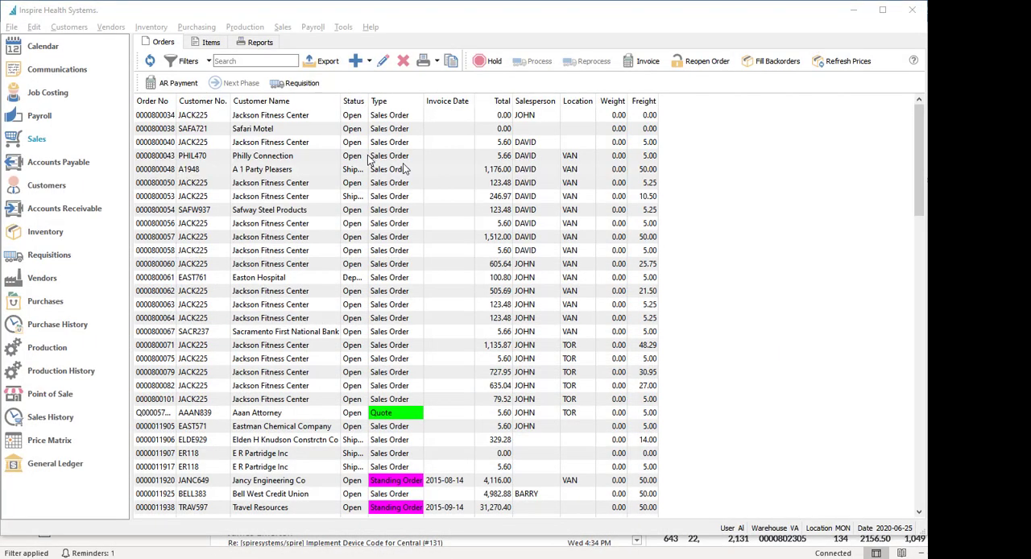
View the sales tax provider code in the company's sales order surcharge settings and close the settings without saving
{"action": "left_click", "coordinate": [34, 27]}
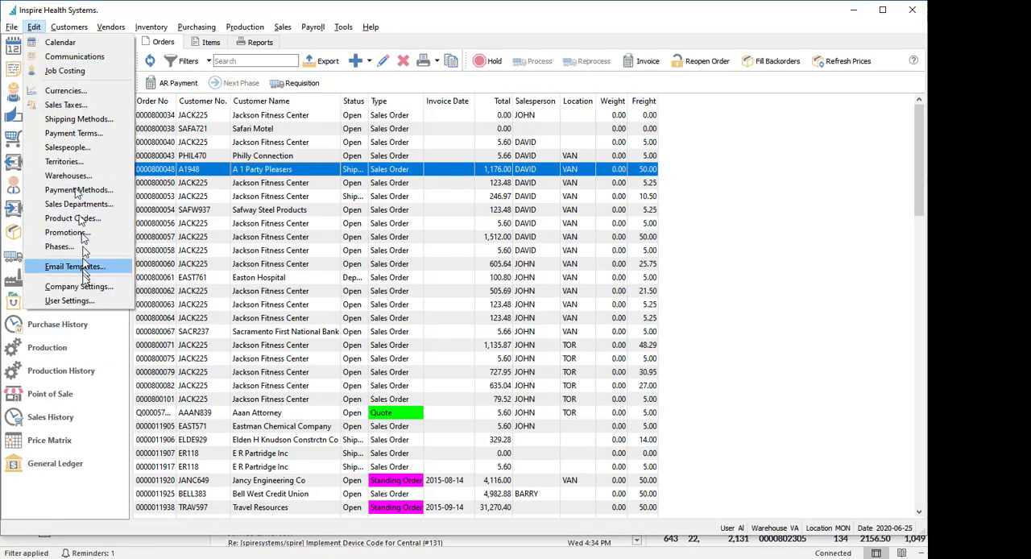
{"action": "left_click", "coordinate": [83, 287]}
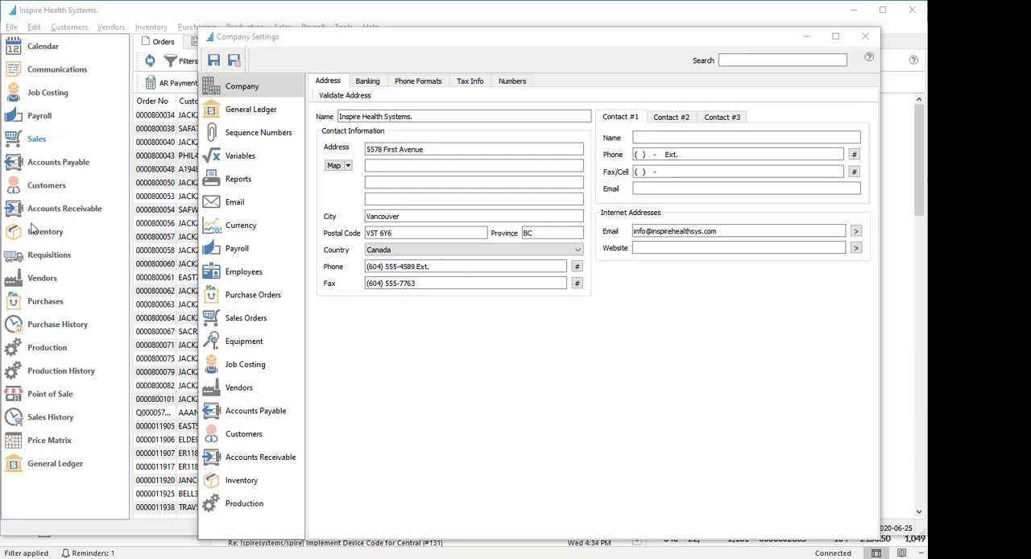
{"action": "left_click", "coordinate": [260, 319]}
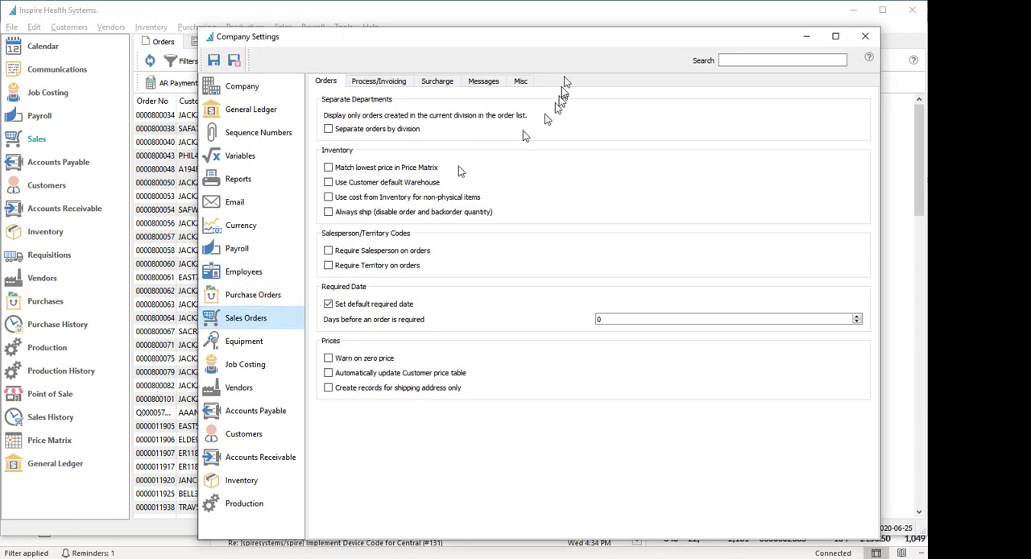
{"action": "left_click", "coordinate": [441, 83]}
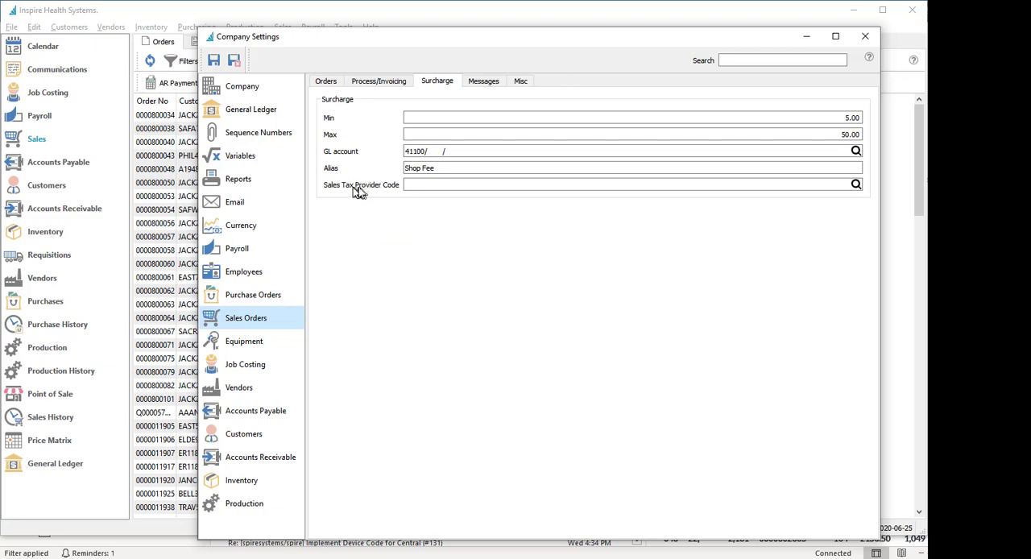
{"action": "left_click", "coordinate": [418, 186]}
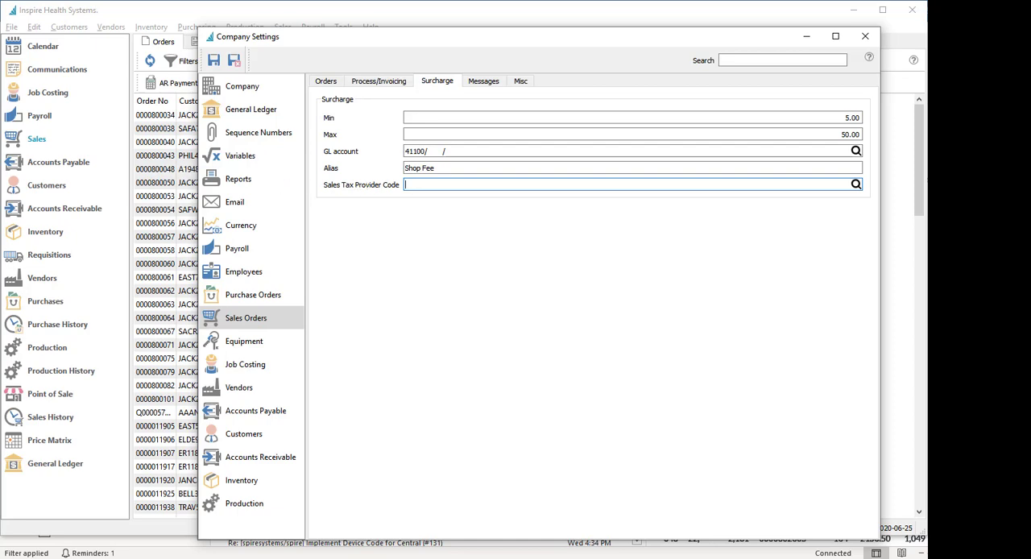
{"action": "left_click", "coordinate": [864, 36]}
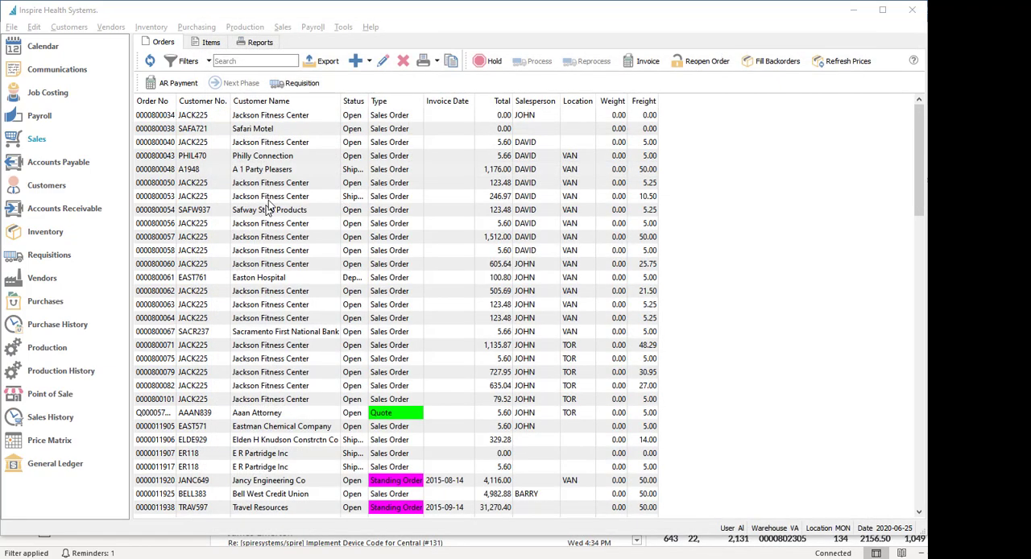
Examine the addresses of the InSpire Toronto and Inspire Health Systems warehouses, save and close the record, and close the warehouse list
{"action": "left_click_drag", "start_coordinate": [384, 14], "coordinate": [442, 12]}
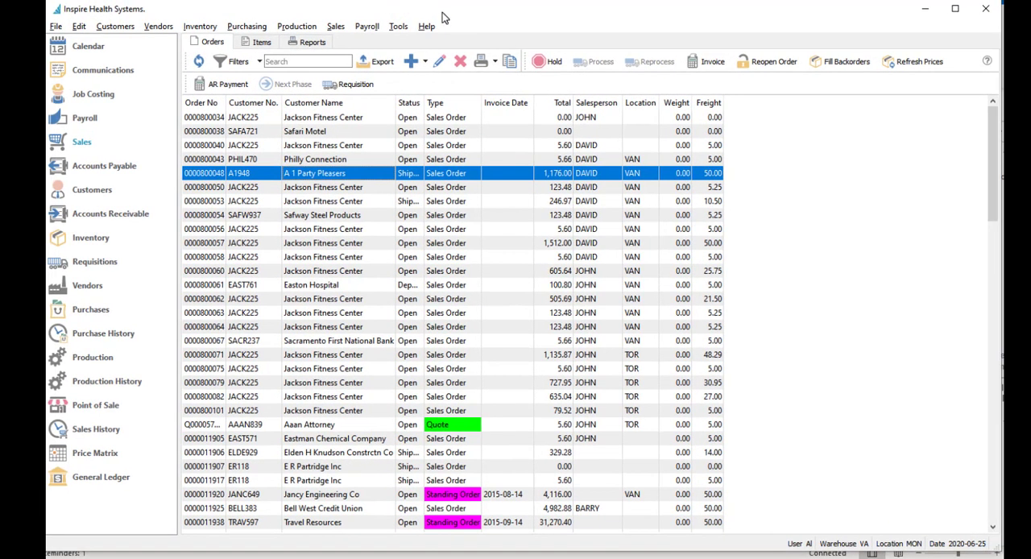
{"action": "left_click", "coordinate": [79, 26]}
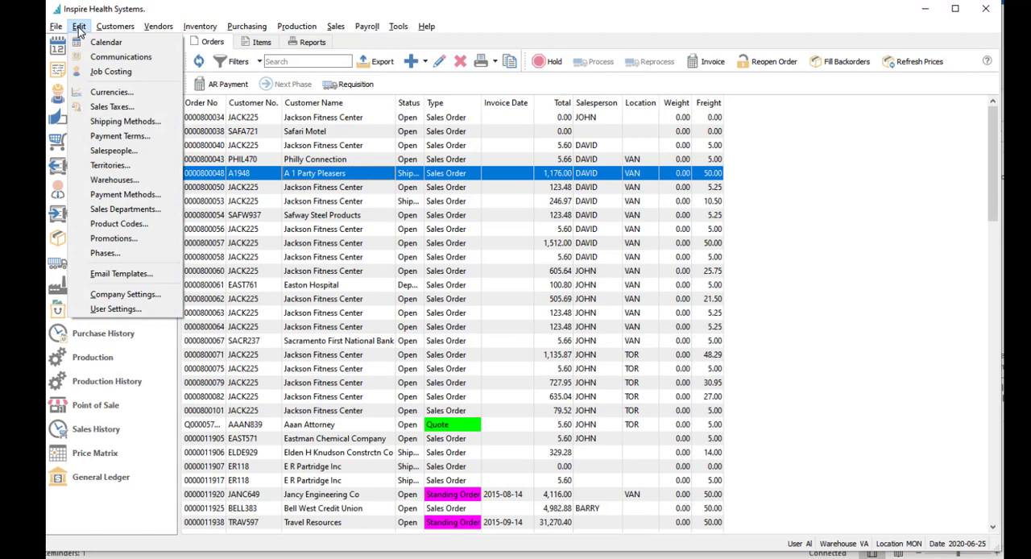
{"action": "left_click", "coordinate": [121, 180]}
{"action": "double_click", "coordinate": [299, 152]}
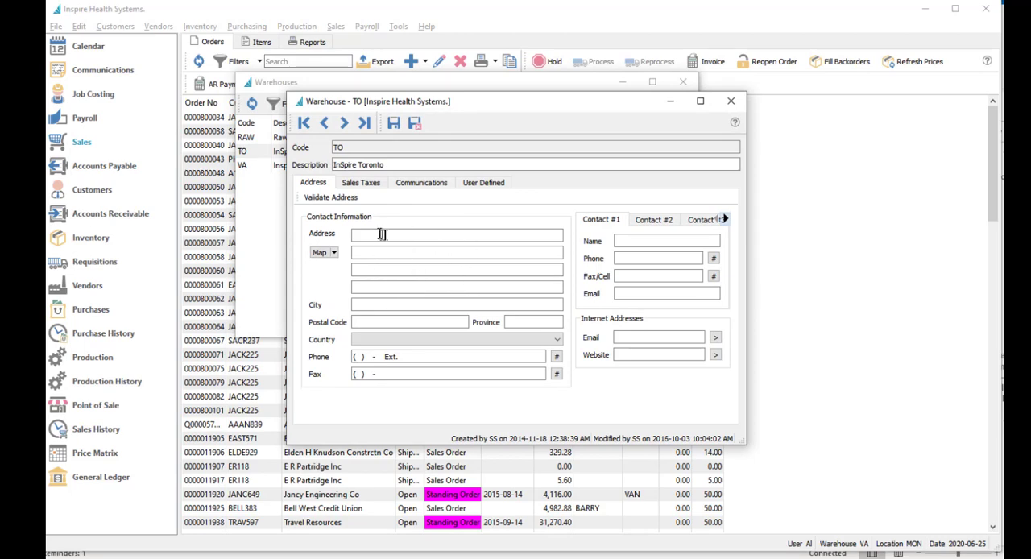
{"action": "left_click", "coordinate": [382, 235]}
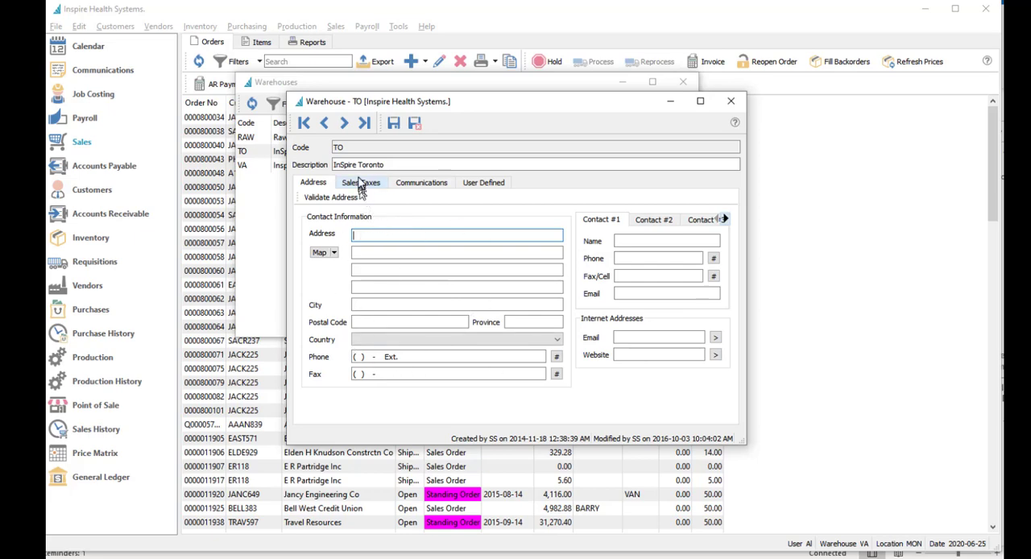
{"action": "left_click", "coordinate": [344, 123]}
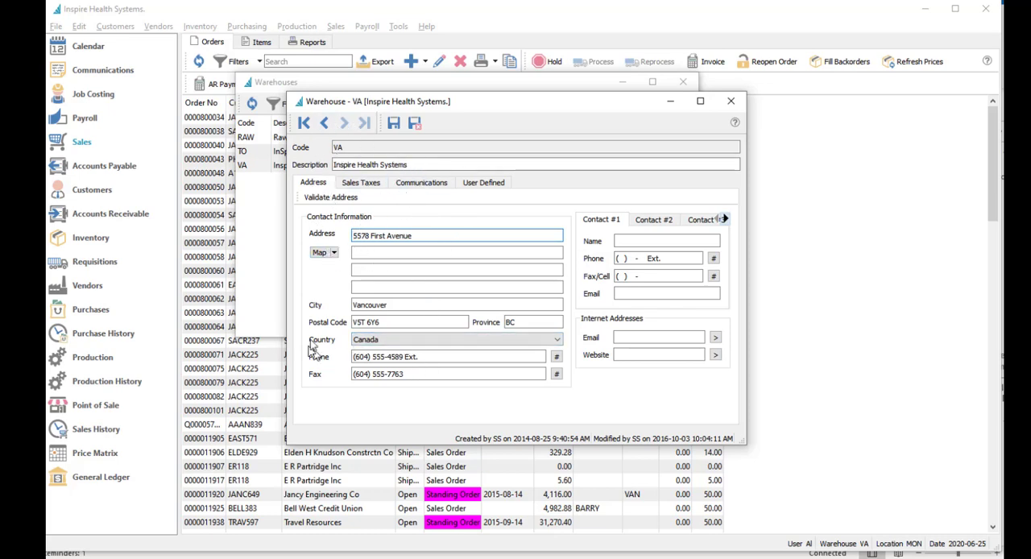
{"action": "left_click", "coordinate": [415, 123]}
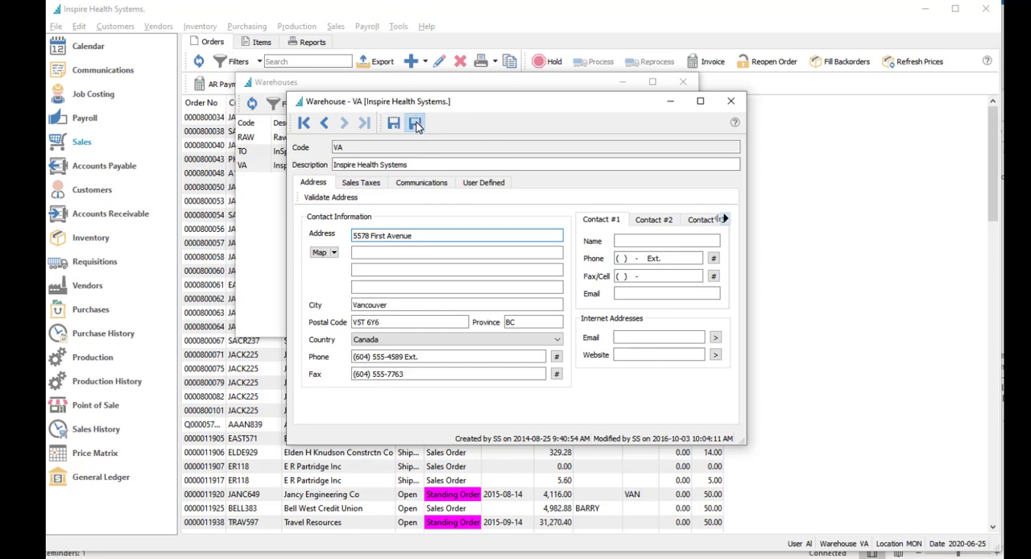
{"action": "left_click", "coordinate": [683, 82]}
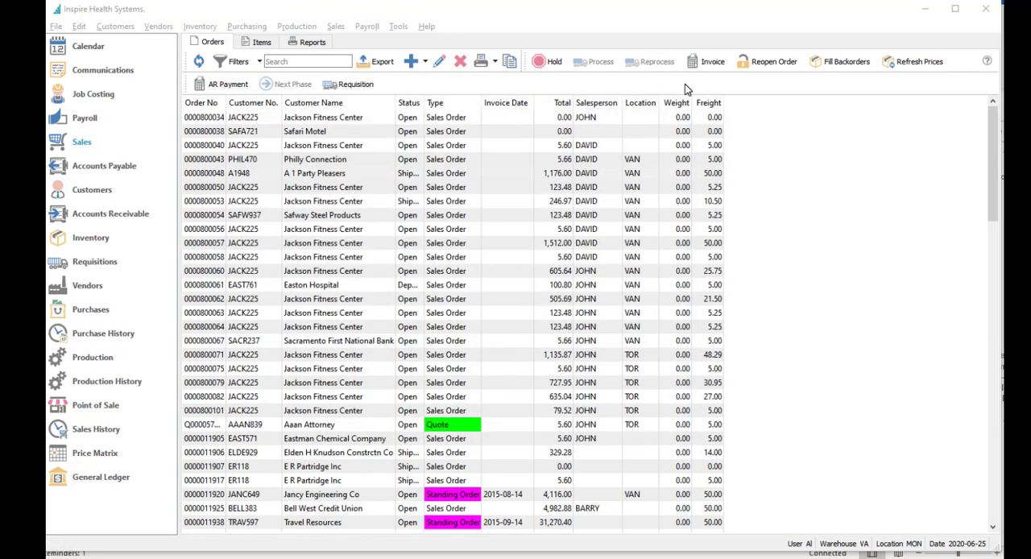
Open the customer record of Academy Rubbr Stamp Co Inc
{"action": "left_click", "coordinate": [91, 191]}
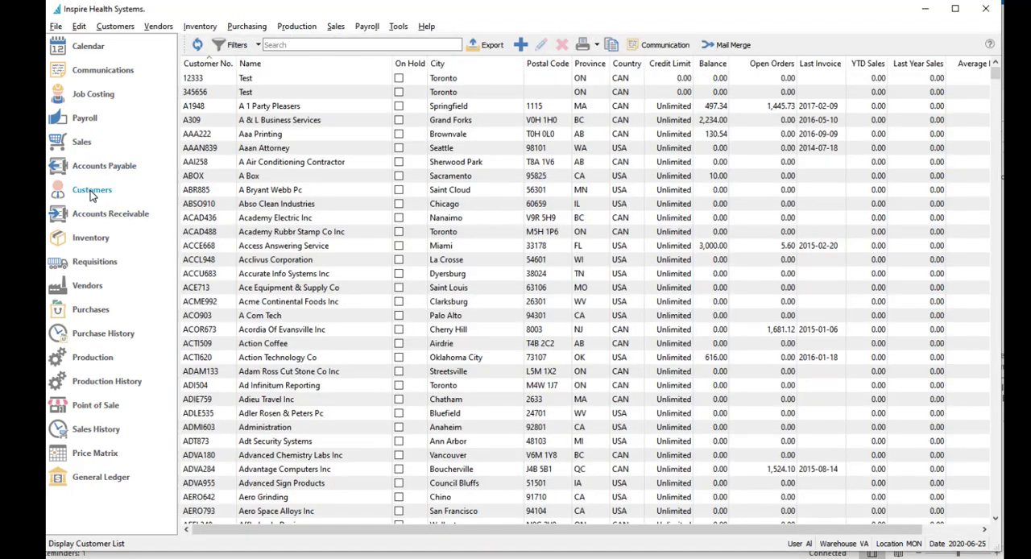
{"action": "left_click", "coordinate": [326, 232]}
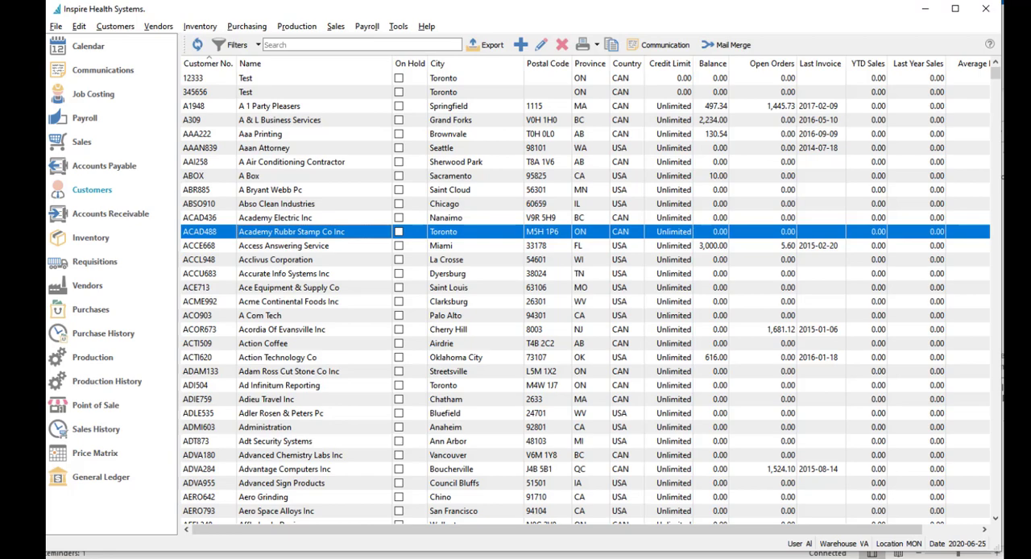
{"action": "double_click", "coordinate": [322, 232]}
{"action": "left_click", "coordinate": [290, 236]}
{"action": "double_click", "coordinate": [287, 232]}
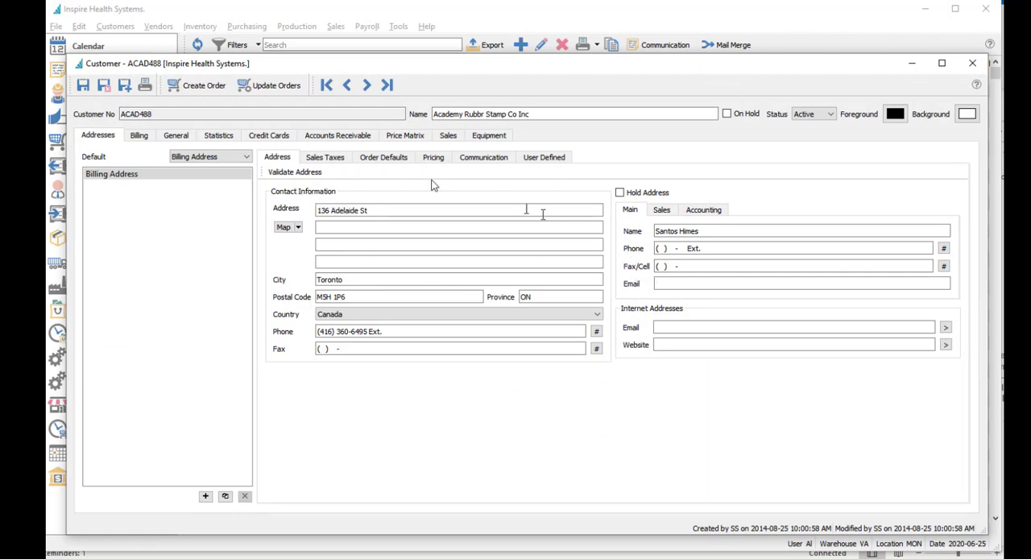
Validate the customer's billing address, accept the suggested address, and save and close the record
{"action": "left_click", "coordinate": [292, 174]}
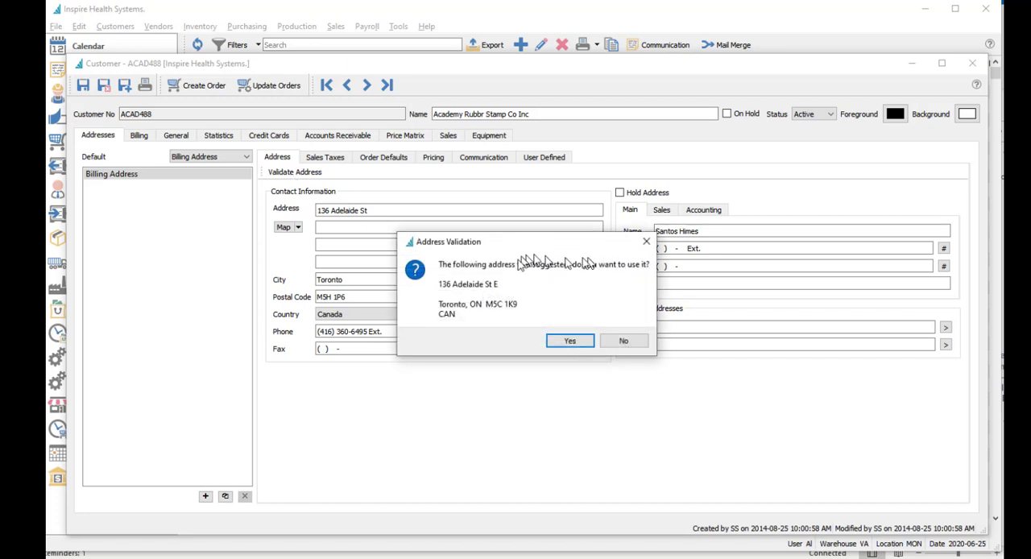
{"action": "left_click_drag", "start_coordinate": [513, 246], "coordinate": [507, 255]}
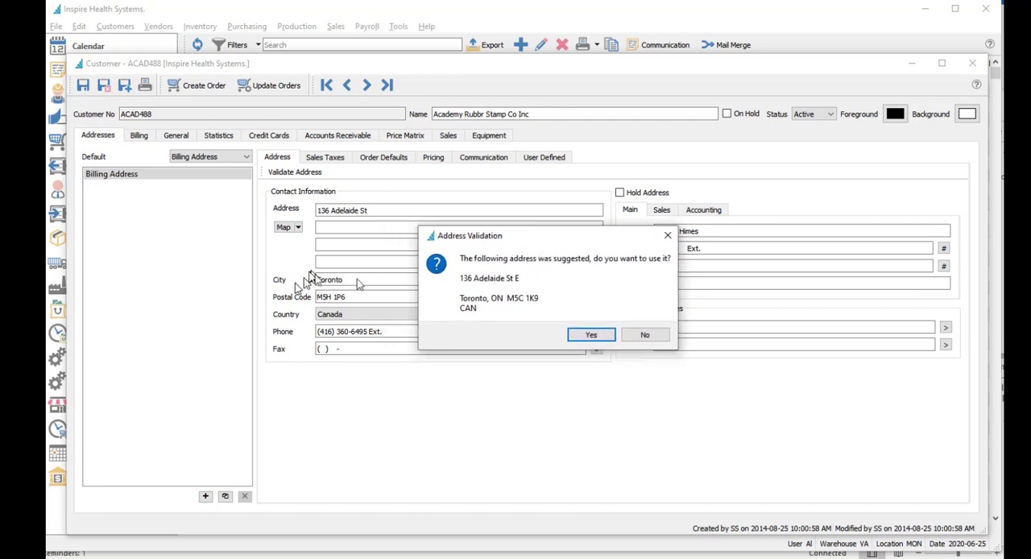
{"action": "left_click", "coordinate": [600, 336]}
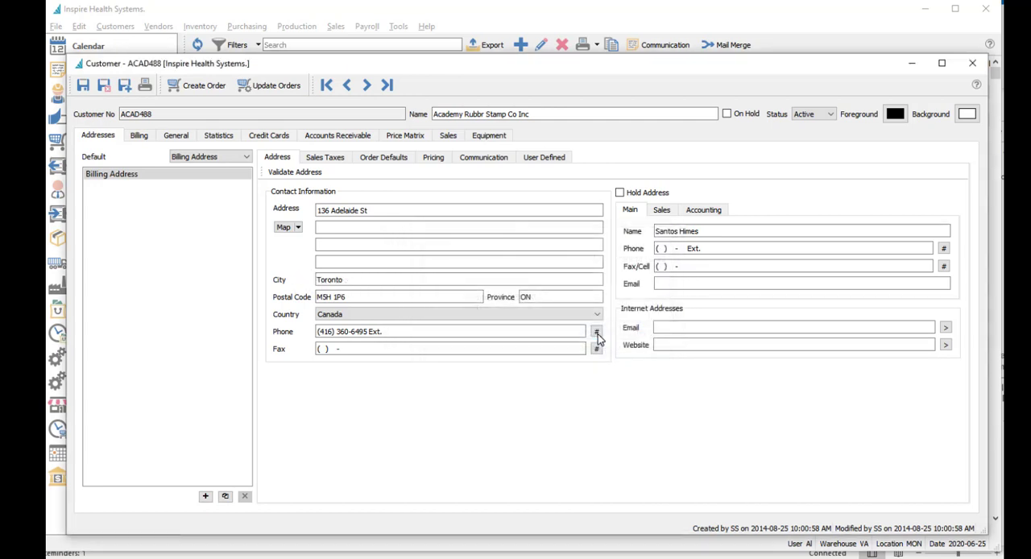
{"action": "left_click", "coordinate": [387, 210]}
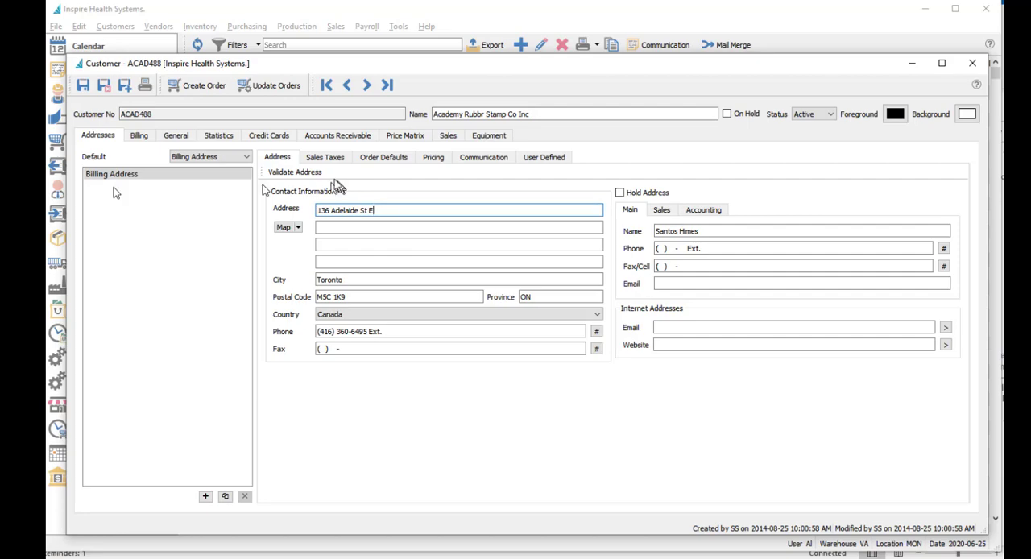
{"action": "left_click", "coordinate": [105, 85]}
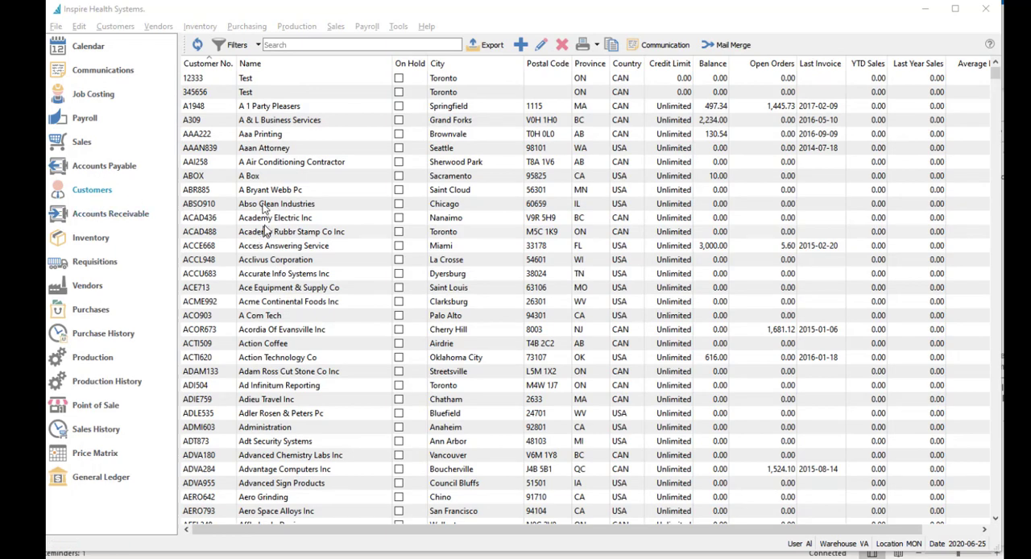
Create a new sales order for the customer Huband Construction
{"action": "left_click", "coordinate": [82, 145]}
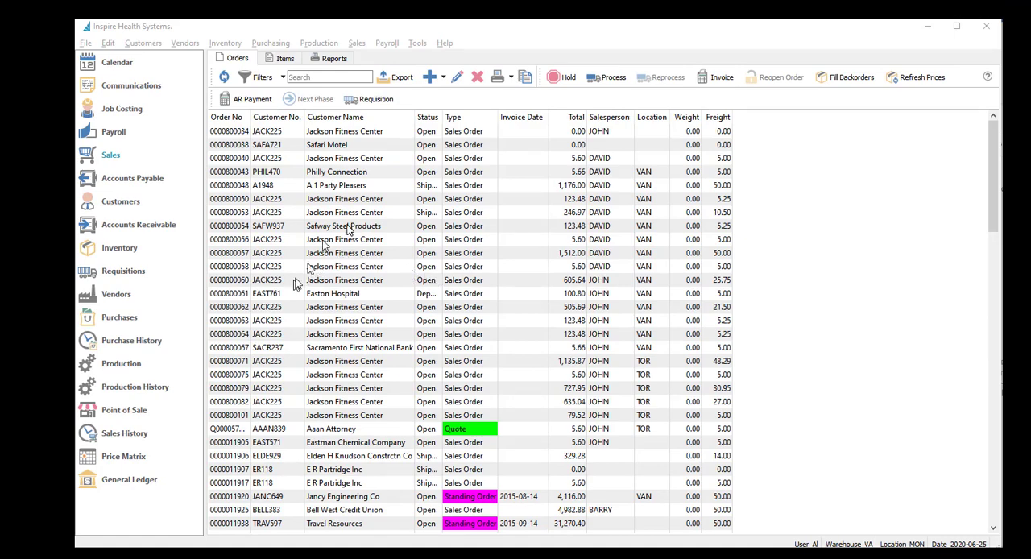
{"action": "left_click", "coordinate": [431, 83]}
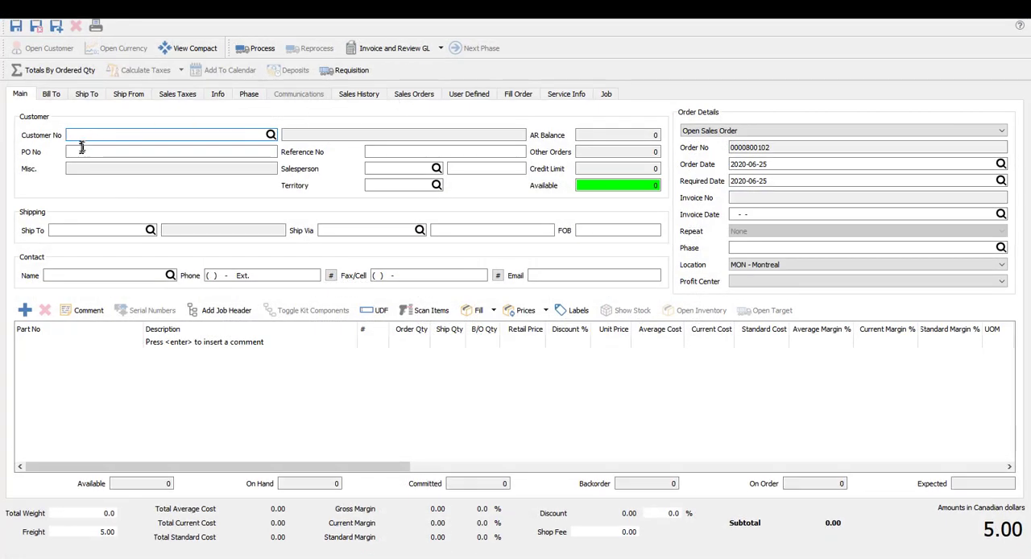
{"action": "left_click", "coordinate": [87, 135]}
{"action": "type", "text": "H"}
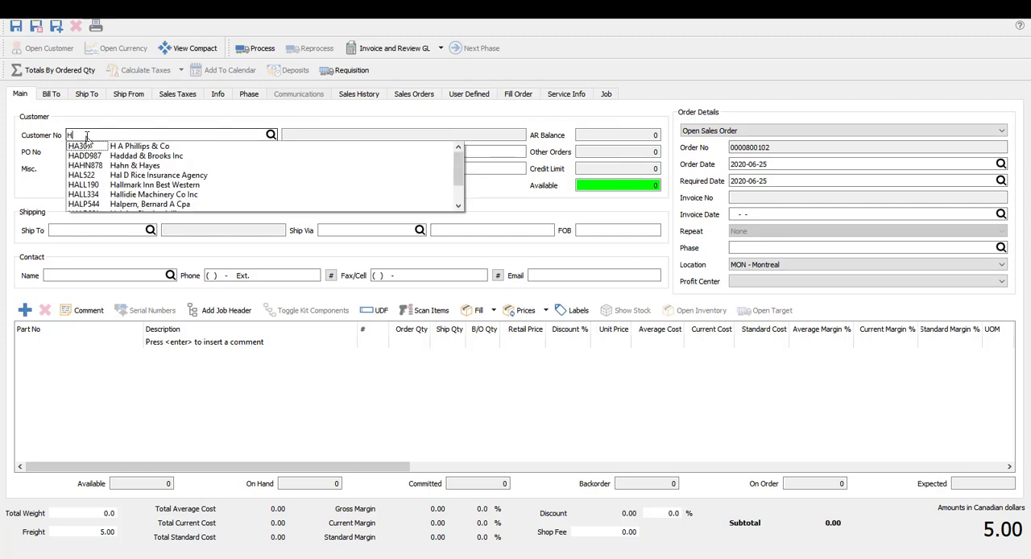
{"action": "type", "text": "UBAND"}
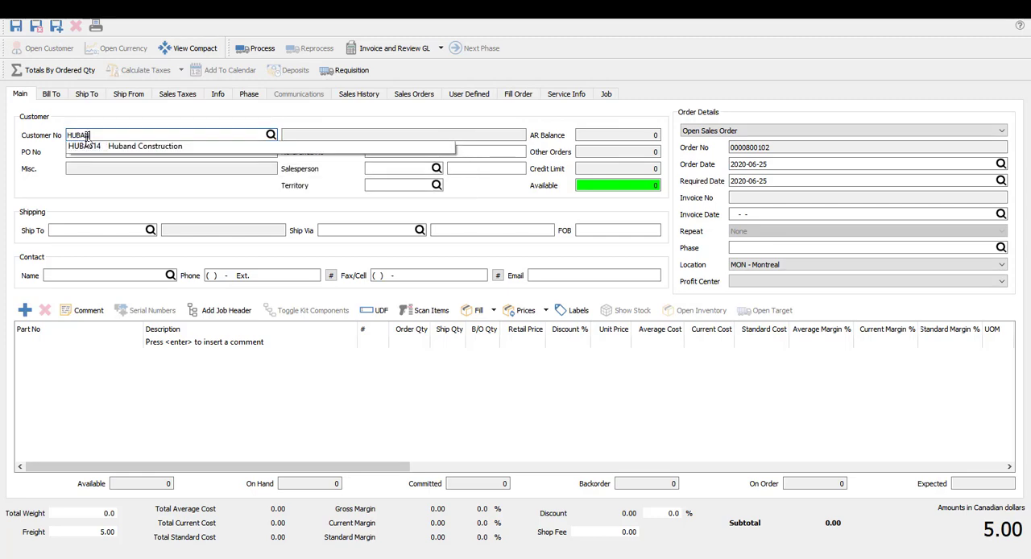
{"action": "left_click", "coordinate": [107, 149]}
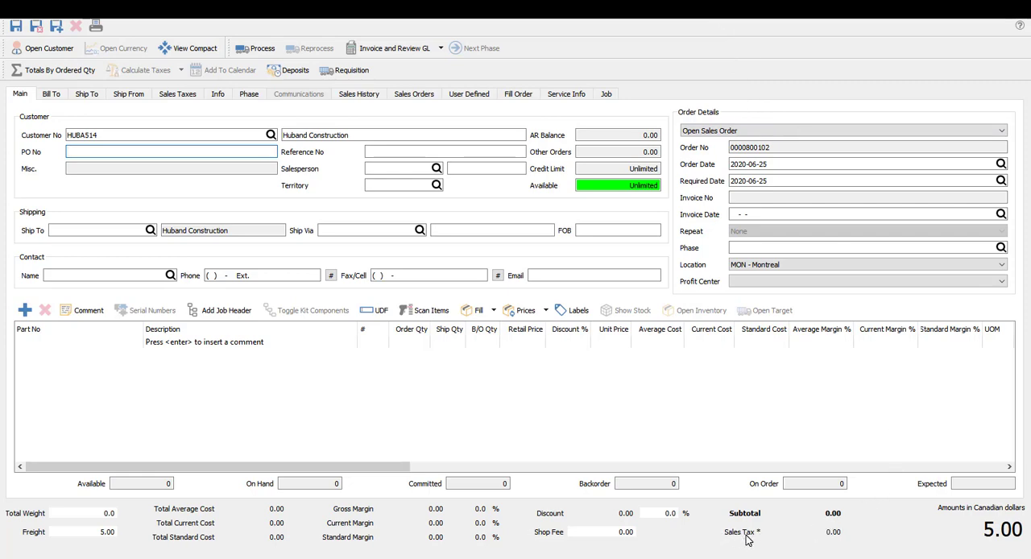
{"action": "mouse_move", "coordinate": [756, 542]}
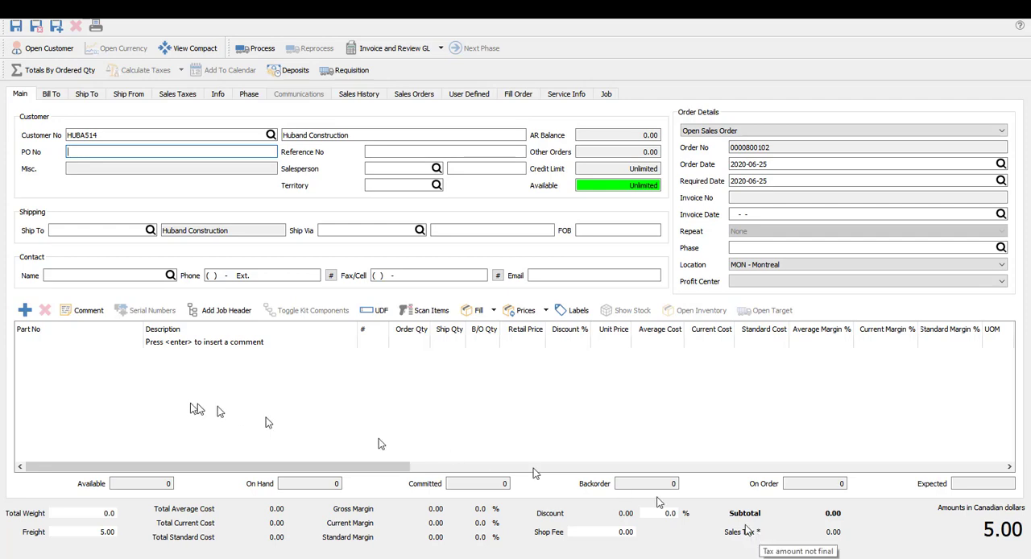
Add part SINCABPR, Handle for Single Cable (pair), to the order with a ship quantity of 1
{"action": "left_click", "coordinate": [91, 342]}
{"action": "type", "text": "VA /"}
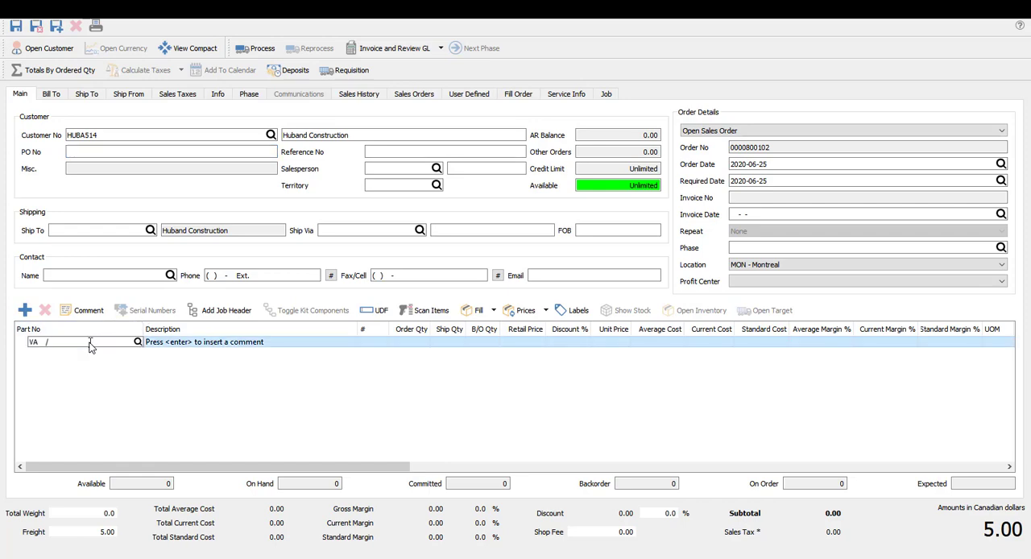
{"action": "type", "text": "S"}
{"action": "left_click", "coordinate": [108, 381]}
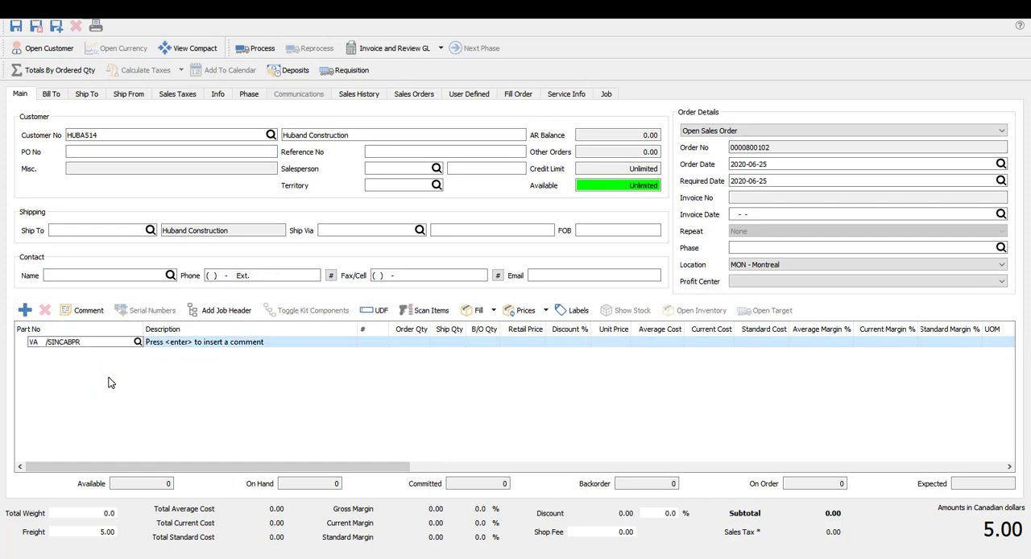
{"action": "left_click", "coordinate": [624, 303]}
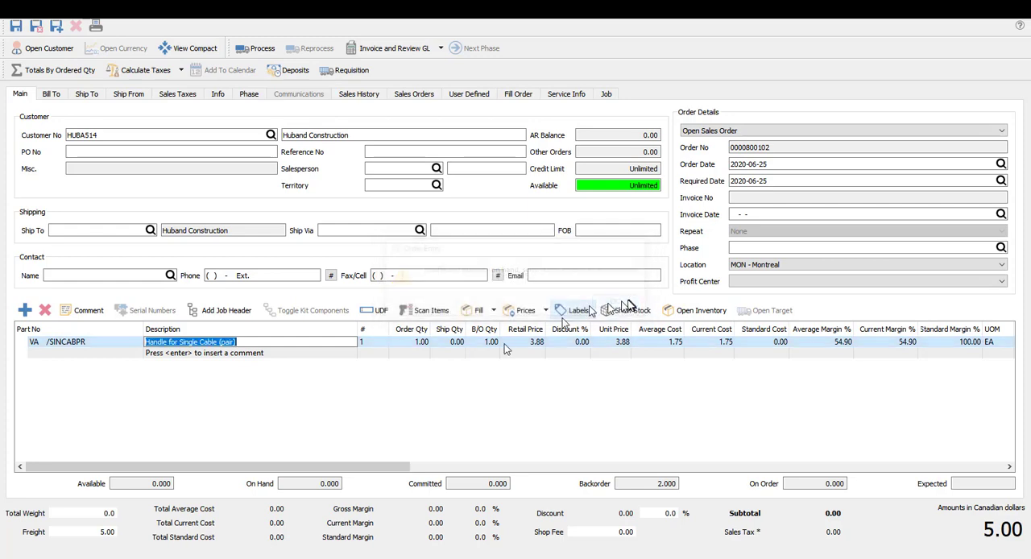
{"action": "left_click", "coordinate": [444, 343]}
{"action": "type", "text": "1"}
{"action": "key", "text": "Tab"}
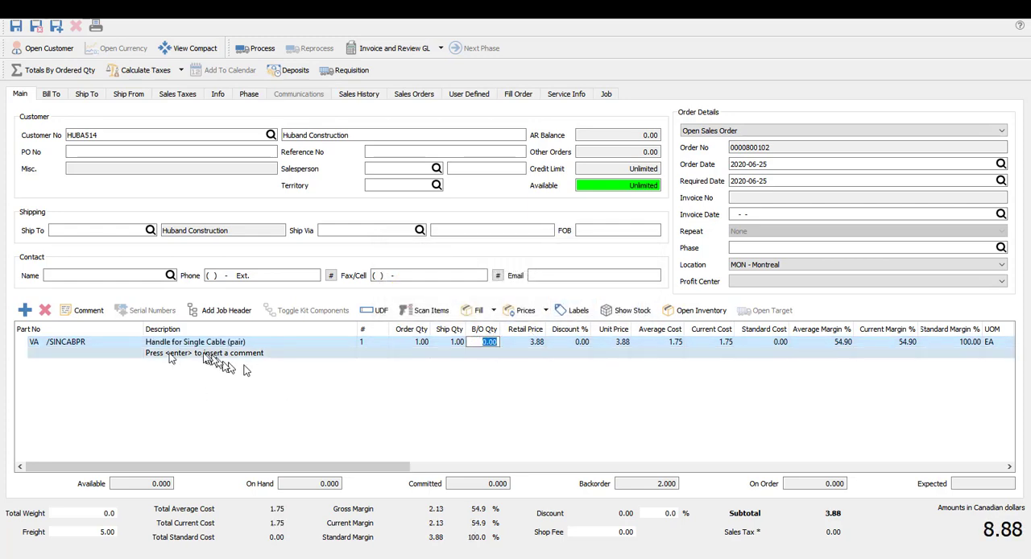
Add order lines for TRICABPR, Handle for Triple Cable (pair), and OME300HHM, Omega 300 Heart Rate Monitor, dismissing the item alert
{"action": "left_click", "coordinate": [127, 355]}
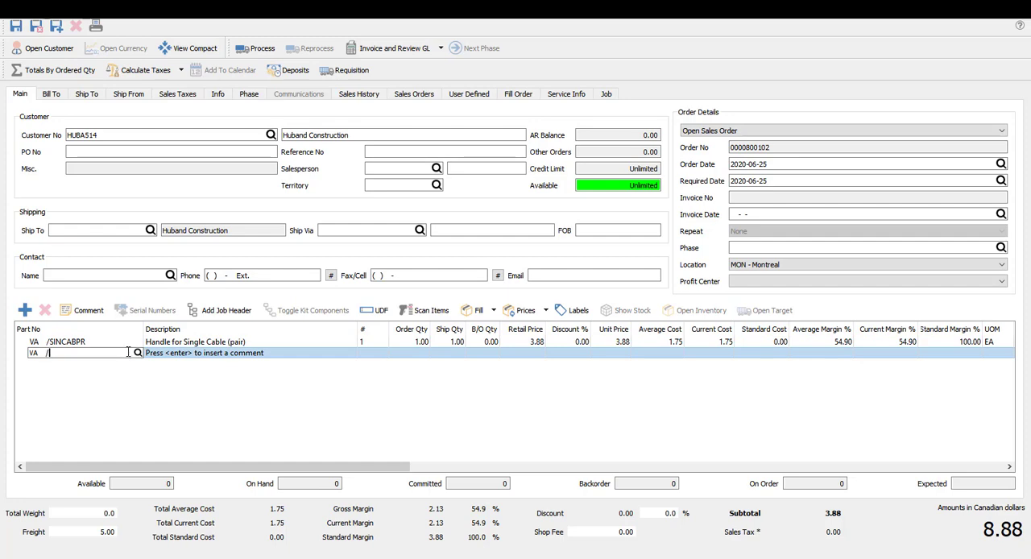
{"action": "type", "text": "F"}
{"action": "left_click", "coordinate": [193, 403]}
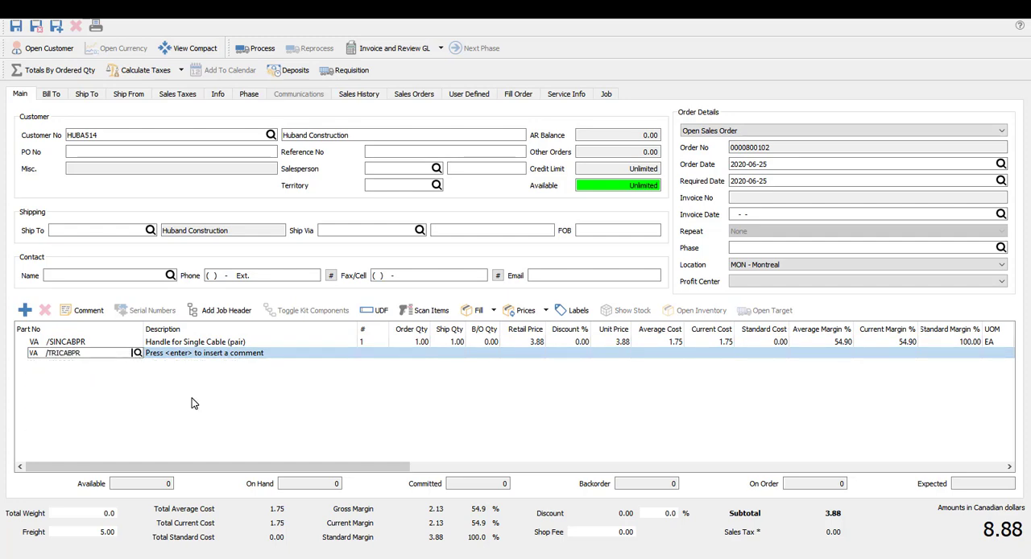
{"action": "left_click", "coordinate": [109, 369]}
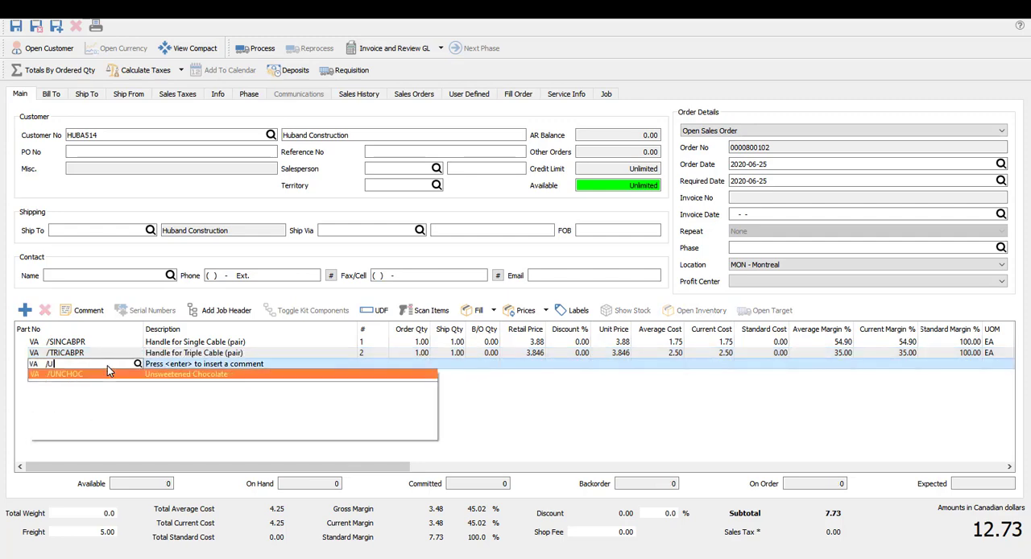
{"action": "left_click", "coordinate": [132, 410]}
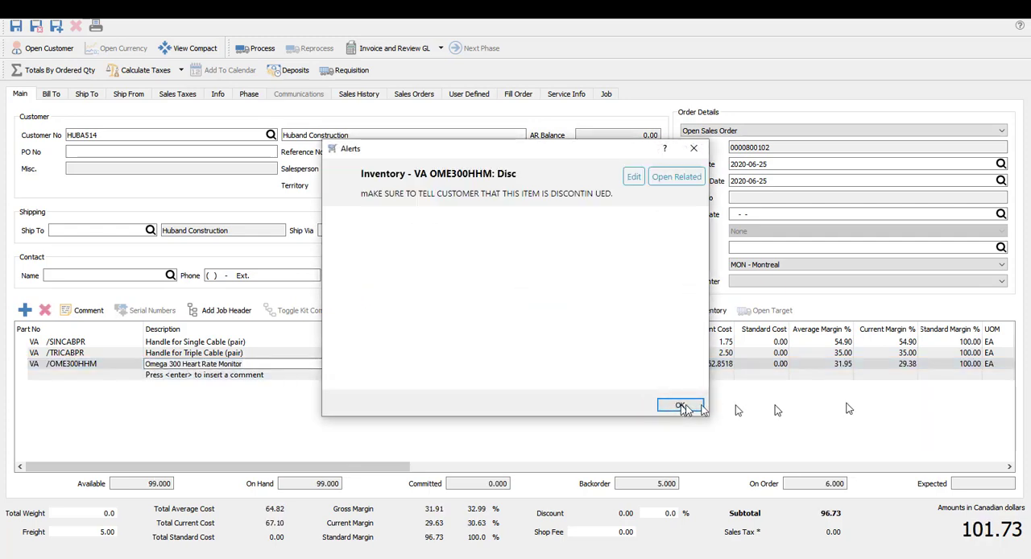
{"action": "left_click", "coordinate": [683, 403]}
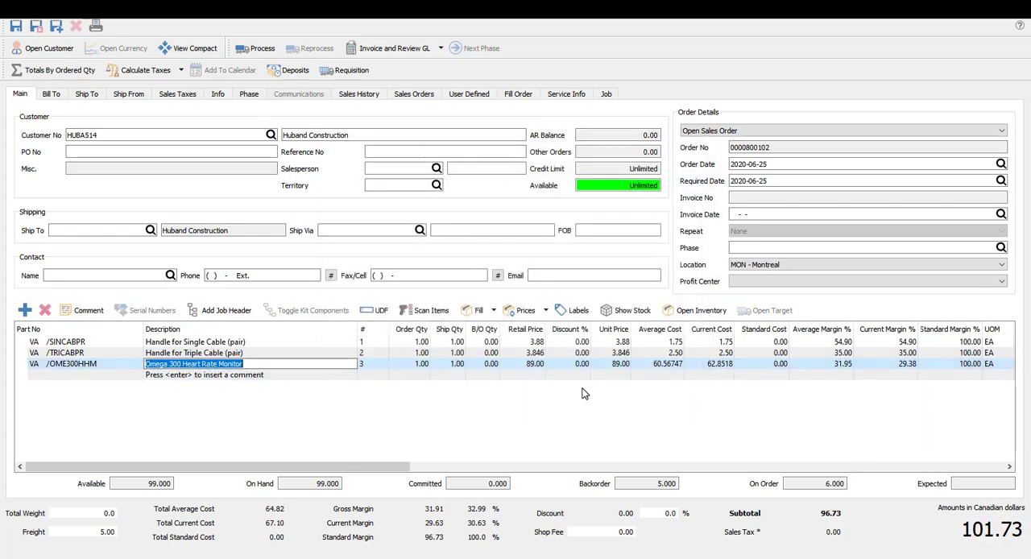
{"action": "left_click", "coordinate": [485, 376]}
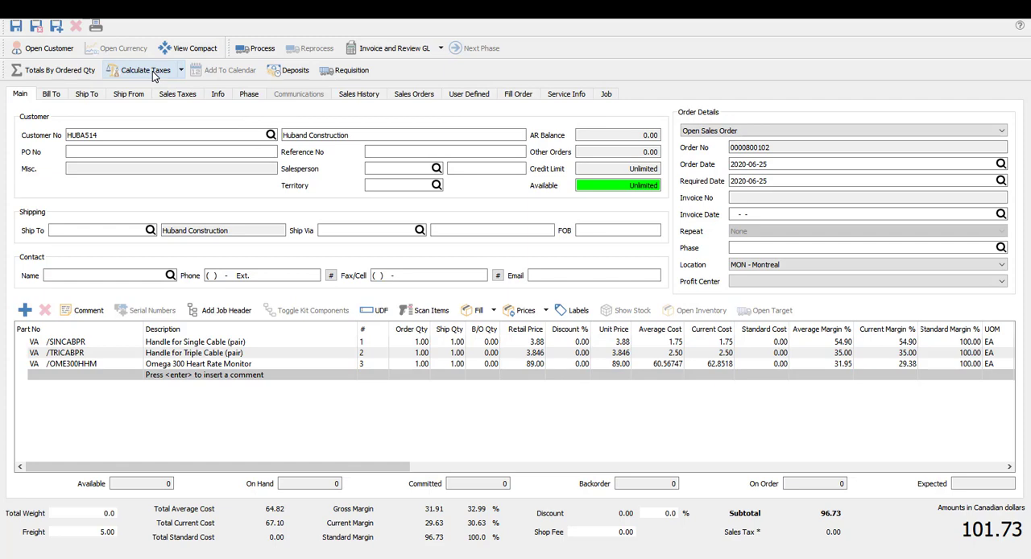
Calculate the sales taxes for the order, then view the tax breakdown and close it
{"action": "left_click", "coordinate": [182, 77]}
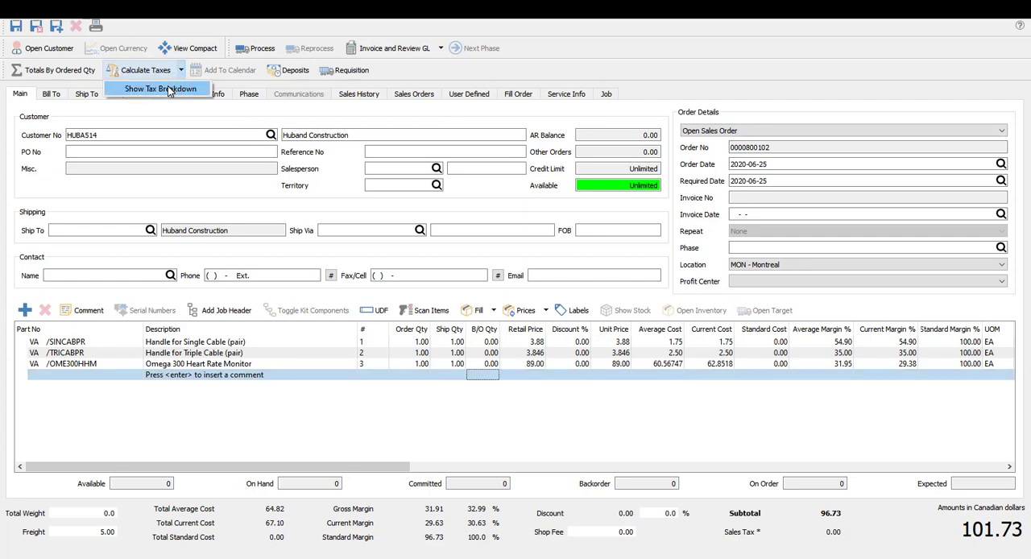
{"action": "left_click", "coordinate": [252, 84]}
{"action": "left_click", "coordinate": [143, 72]}
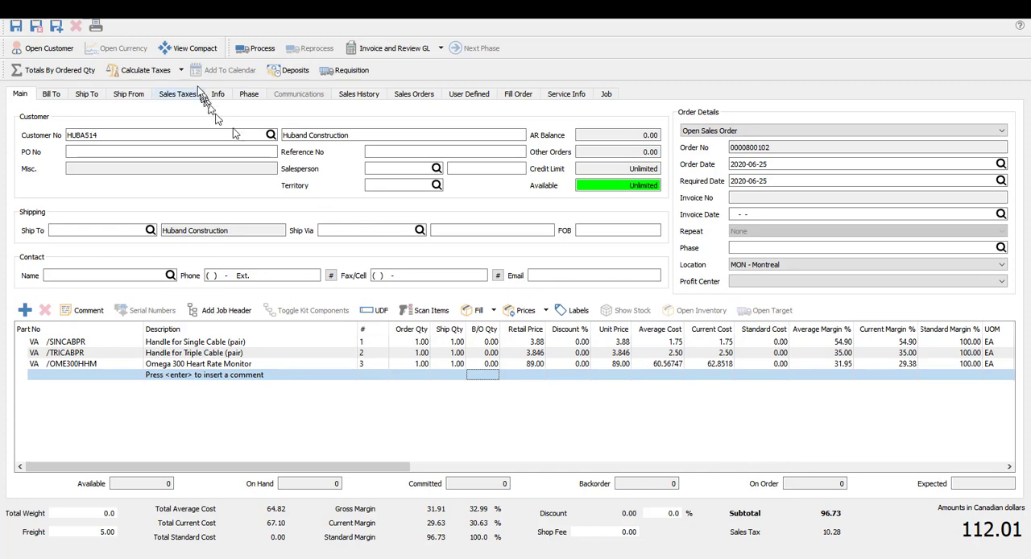
{"action": "left_click", "coordinate": [181, 70]}
{"action": "left_click", "coordinate": [175, 88]}
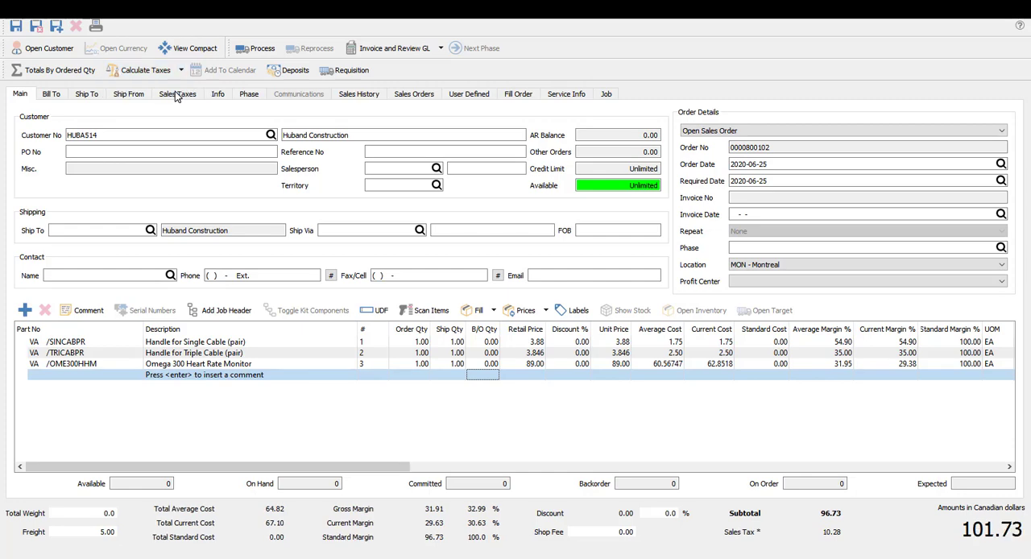
{"action": "left_click_drag", "start_coordinate": [651, 352], "coordinate": [782, 358]}
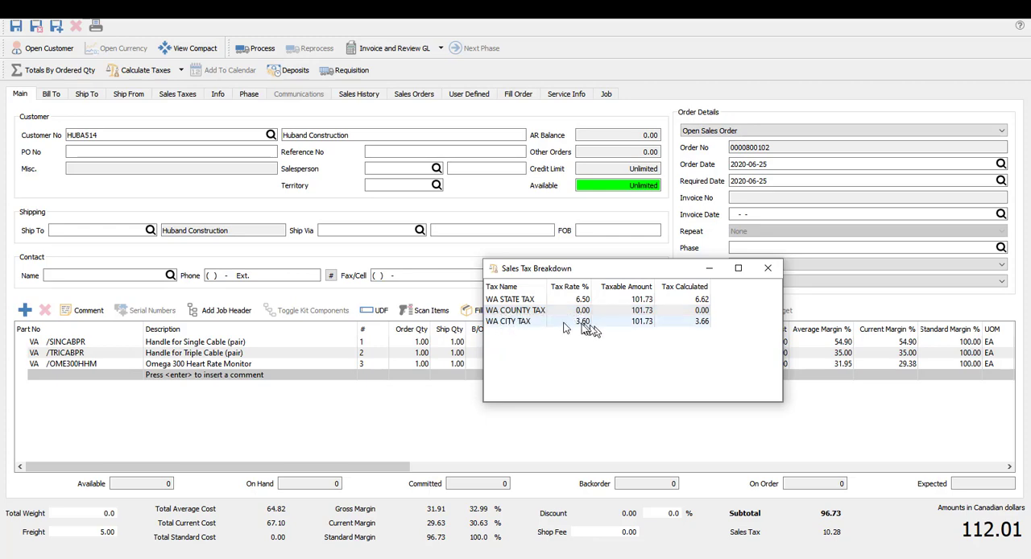
{"action": "left_click", "coordinate": [768, 267]}
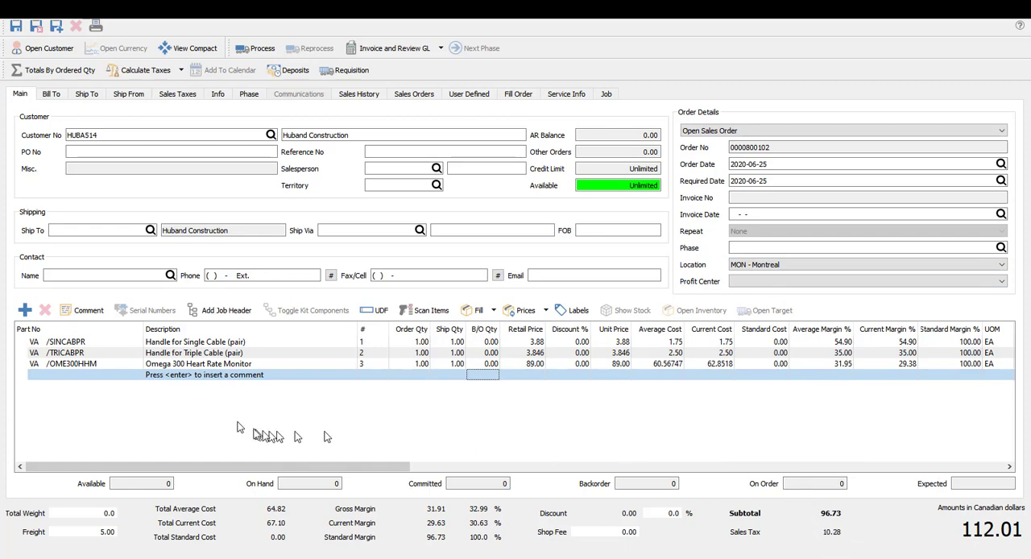
Add another TRICABPR, Handle for Triple Cable (pair), line to the order and recalculate the taxes
{"action": "left_click", "coordinate": [93, 376]}
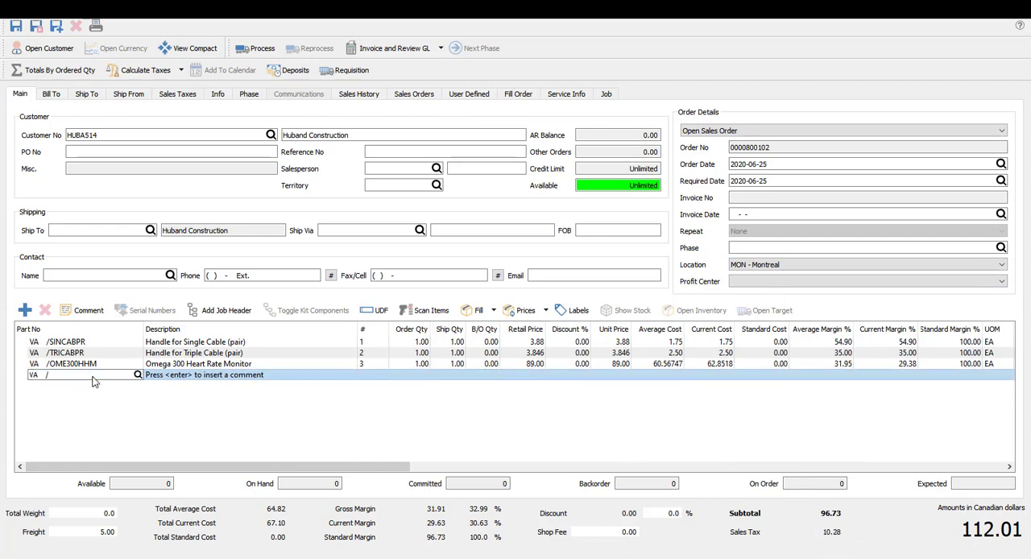
{"action": "type", "text": "H"}
{"action": "left_click", "coordinate": [135, 425]}
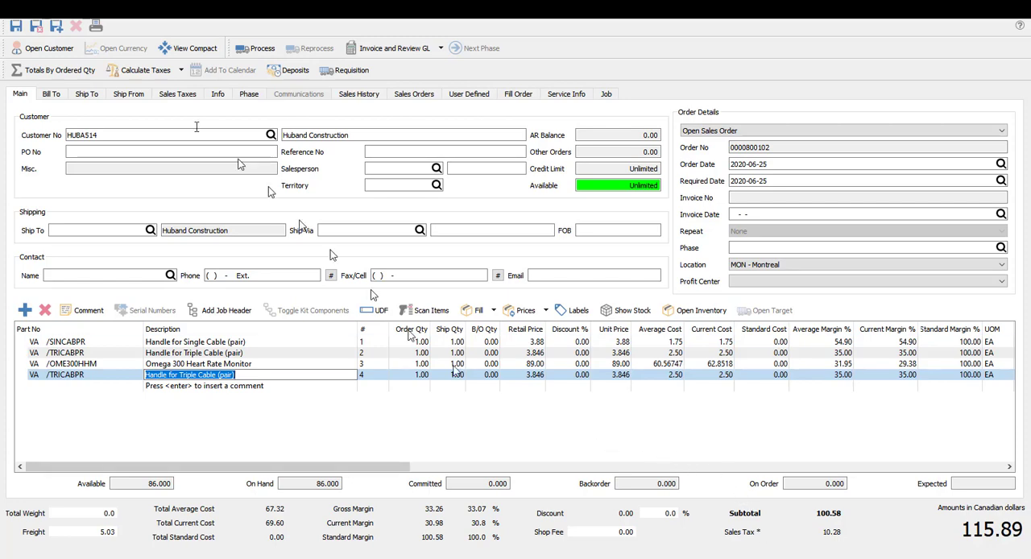
{"action": "left_click", "coordinate": [133, 74]}
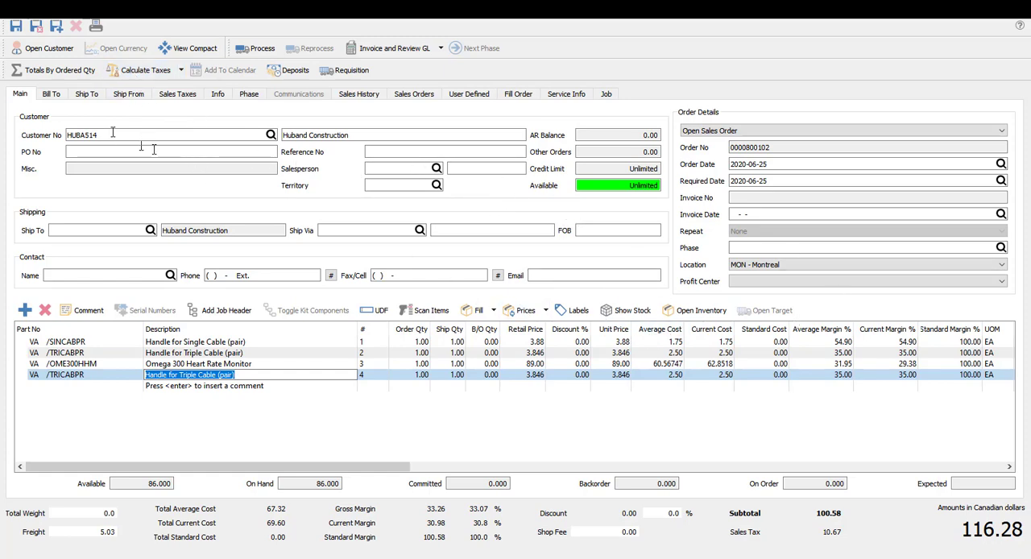
Validate the order's ship-to address and accept the suggested address
{"action": "left_click", "coordinate": [86, 94]}
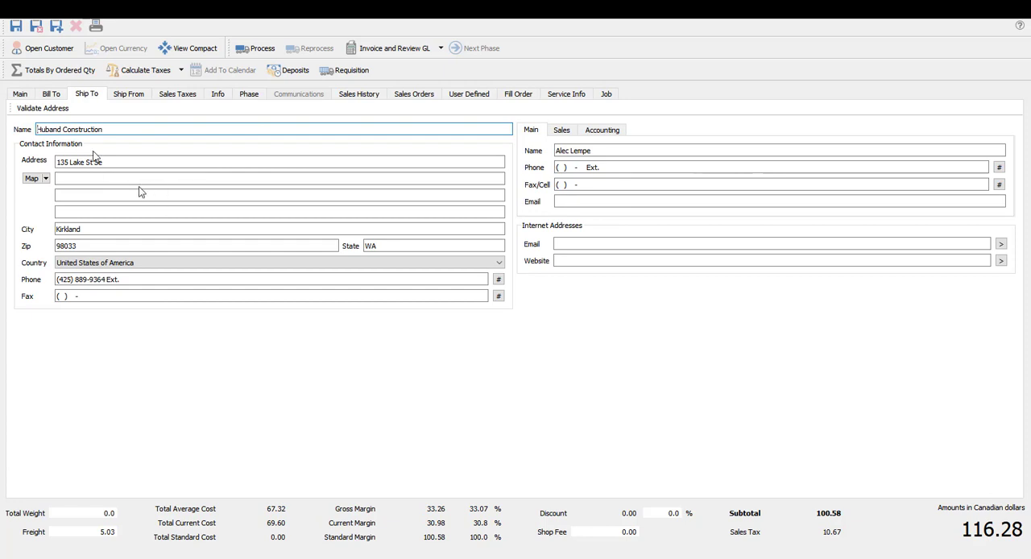
{"action": "left_click", "coordinate": [43, 108]}
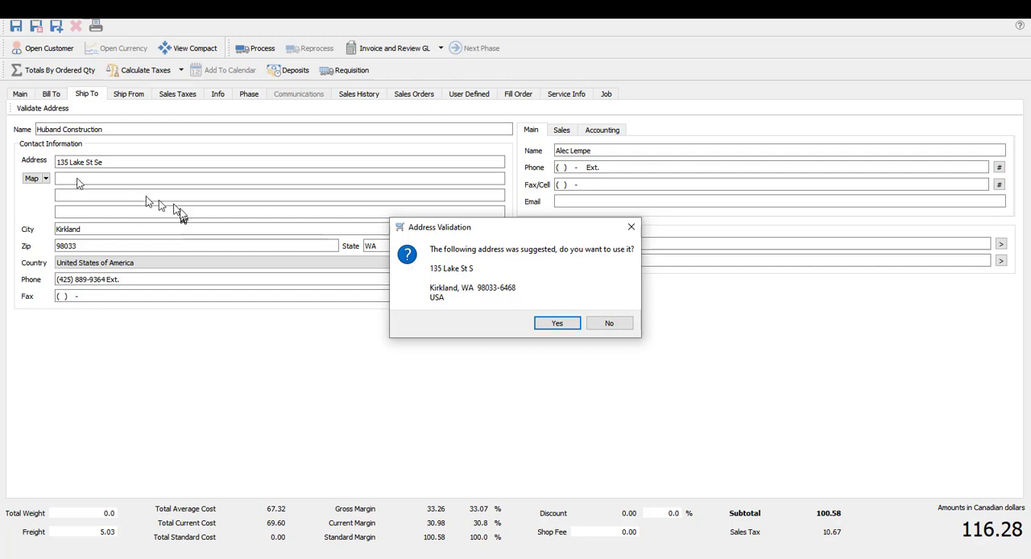
{"action": "left_click", "coordinate": [555, 325]}
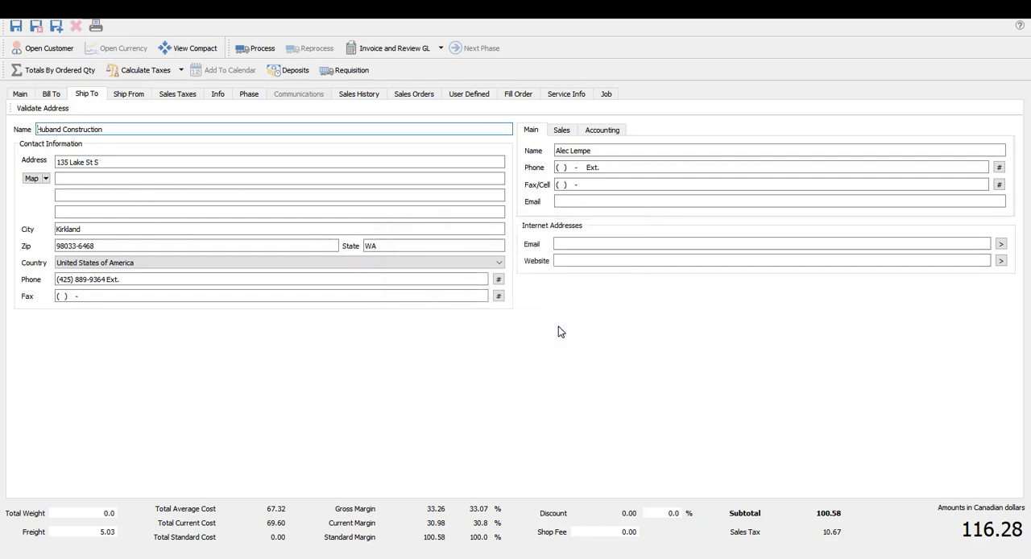
Return to the order's main details, recalculate its taxes, and invoice the full balance on account with GL review
{"action": "left_click", "coordinate": [20, 94]}
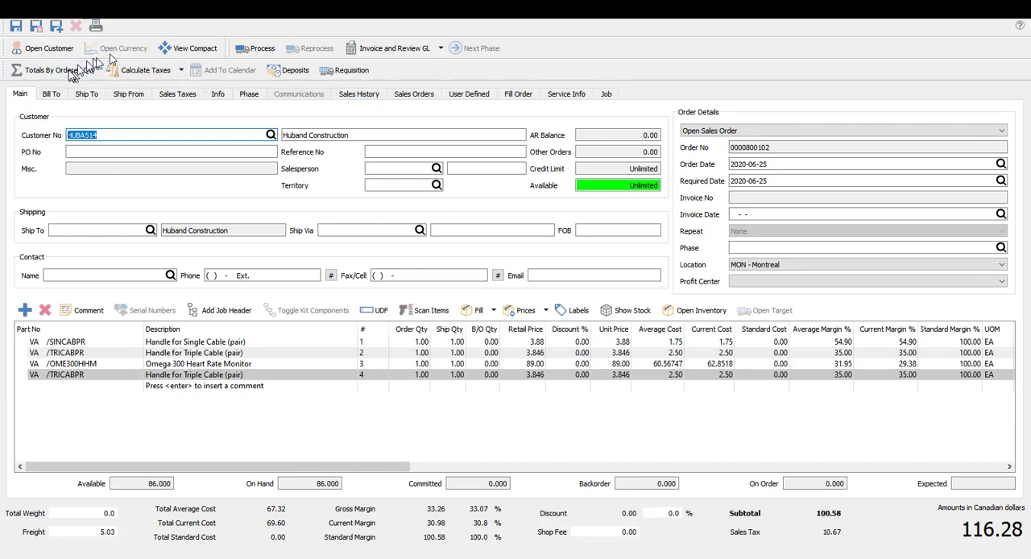
{"action": "left_click", "coordinate": [137, 70]}
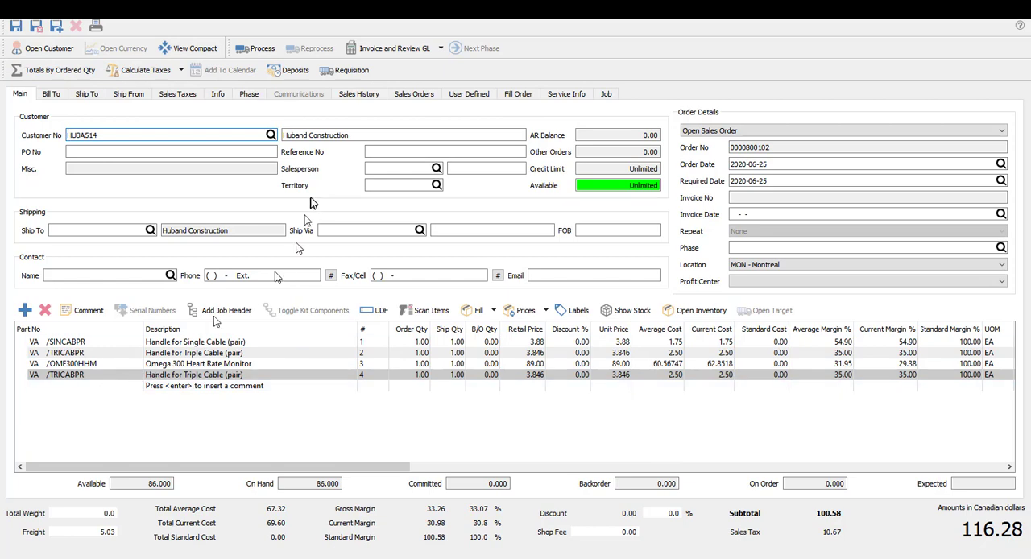
{"action": "left_click", "coordinate": [373, 50]}
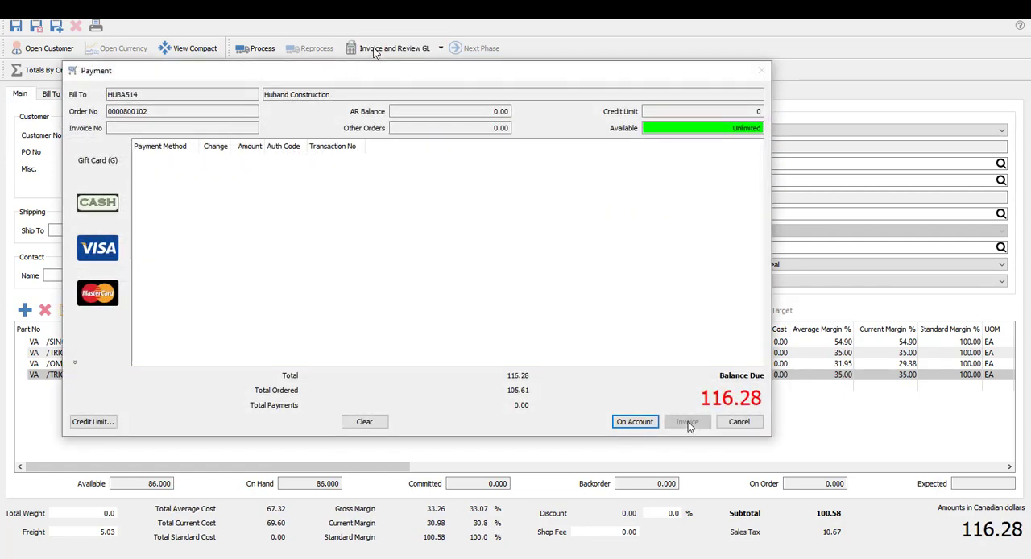
{"action": "left_click", "coordinate": [633, 422]}
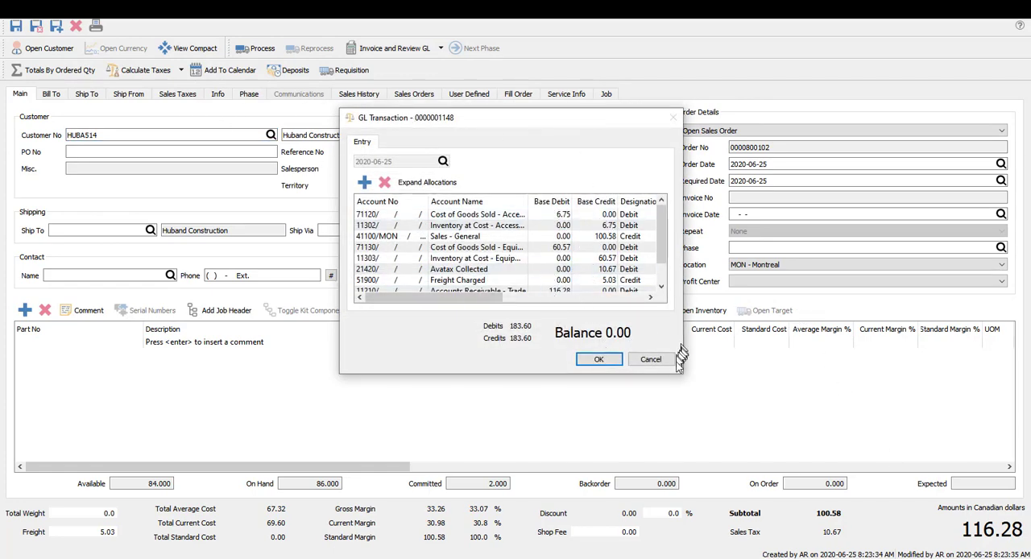
Review the Avatax Collected entry in the enlarged GL transaction, accept the transaction, and skip printing the invoice
{"action": "left_click_drag", "start_coordinate": [683, 375], "coordinate": [785, 435]}
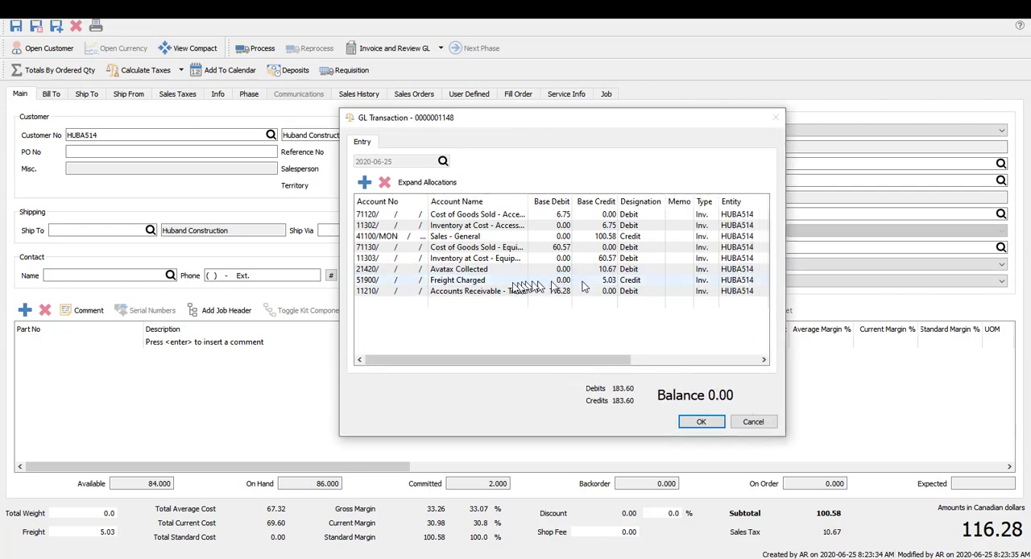
{"action": "left_click", "coordinate": [488, 271]}
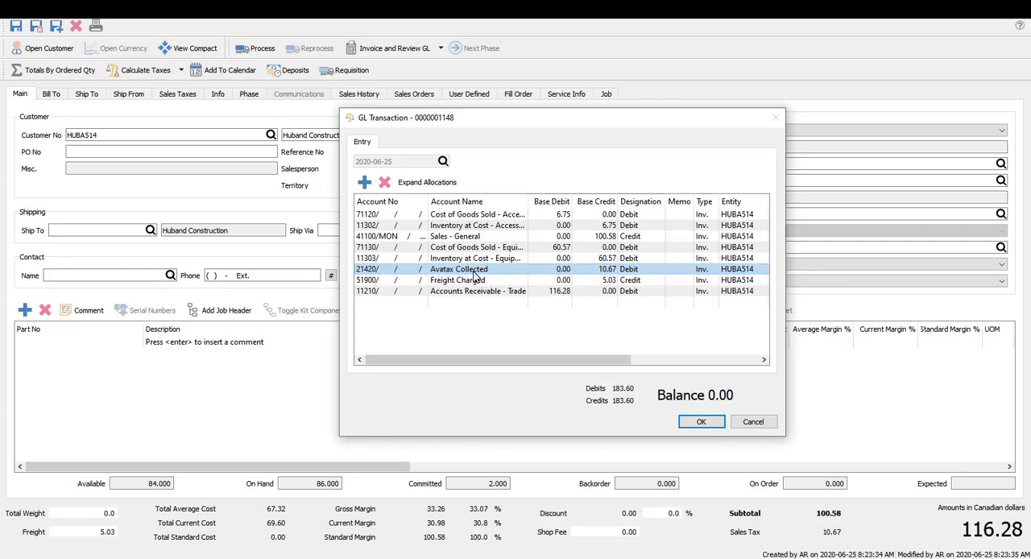
{"action": "left_click", "coordinate": [701, 421]}
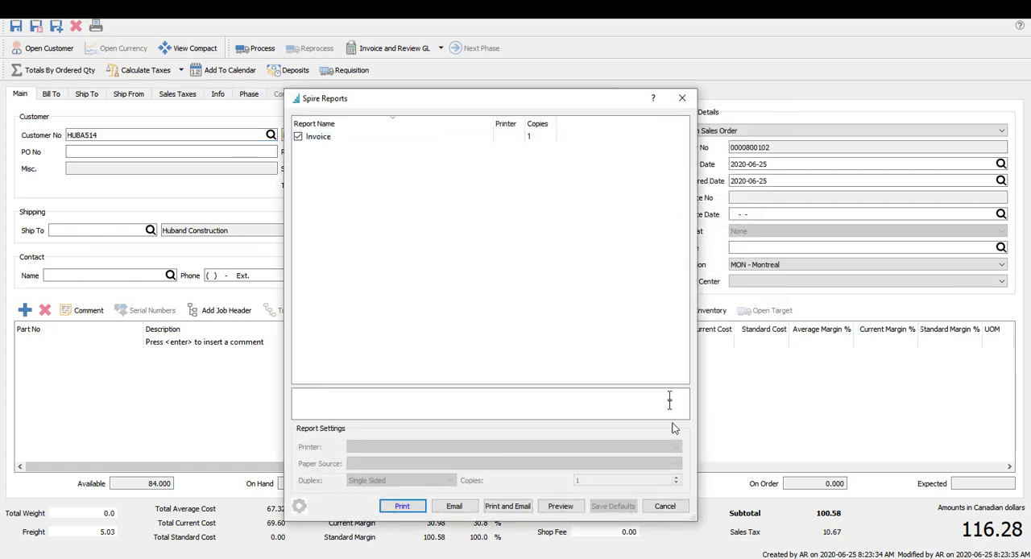
{"action": "left_click", "coordinate": [662, 506]}
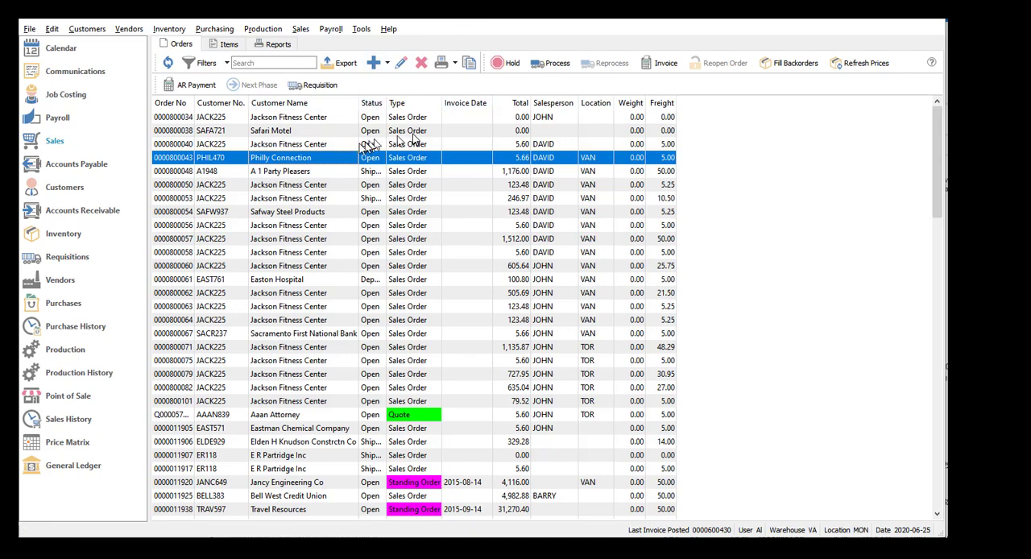
Sort the sales history by invoice date with the newest first, and open the Huband Construction invoice to check its sales tax
{"action": "left_click", "coordinate": [90, 417]}
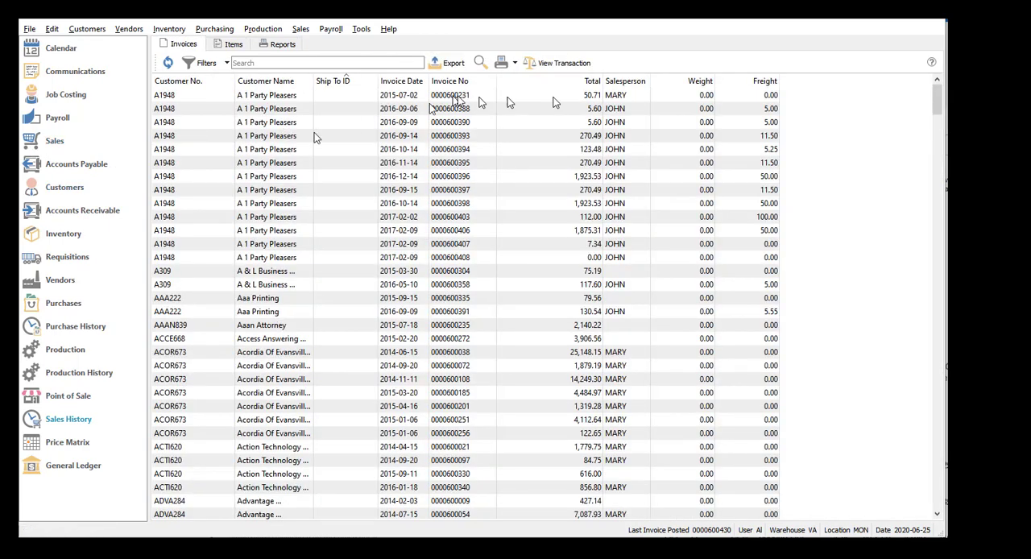
{"action": "left_click", "coordinate": [424, 82]}
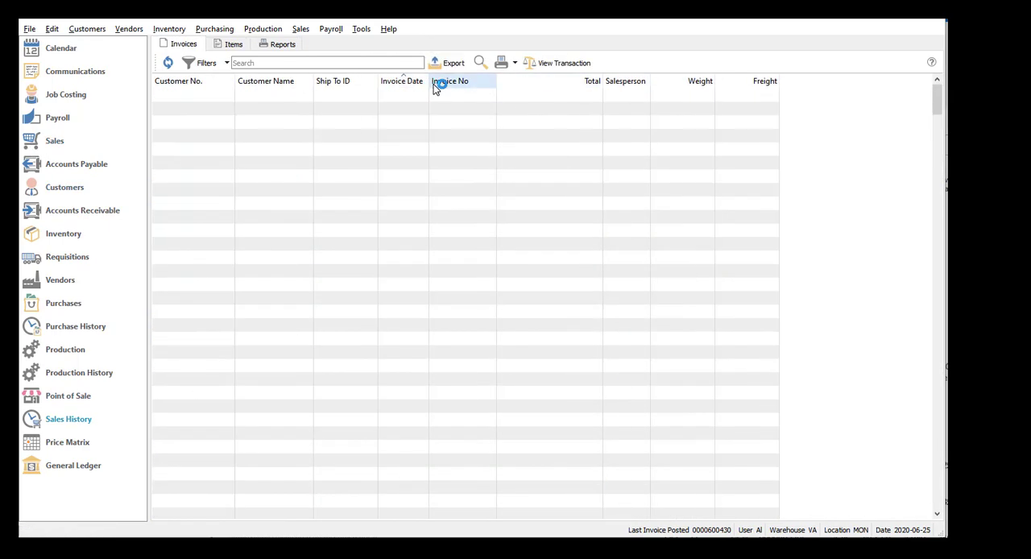
{"action": "left_click", "coordinate": [405, 83]}
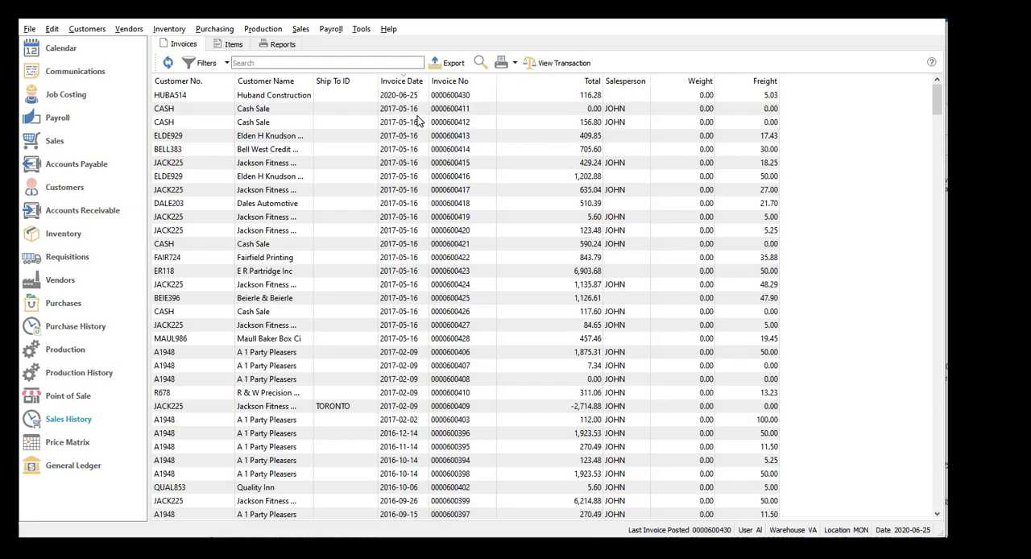
{"action": "left_click", "coordinate": [332, 101]}
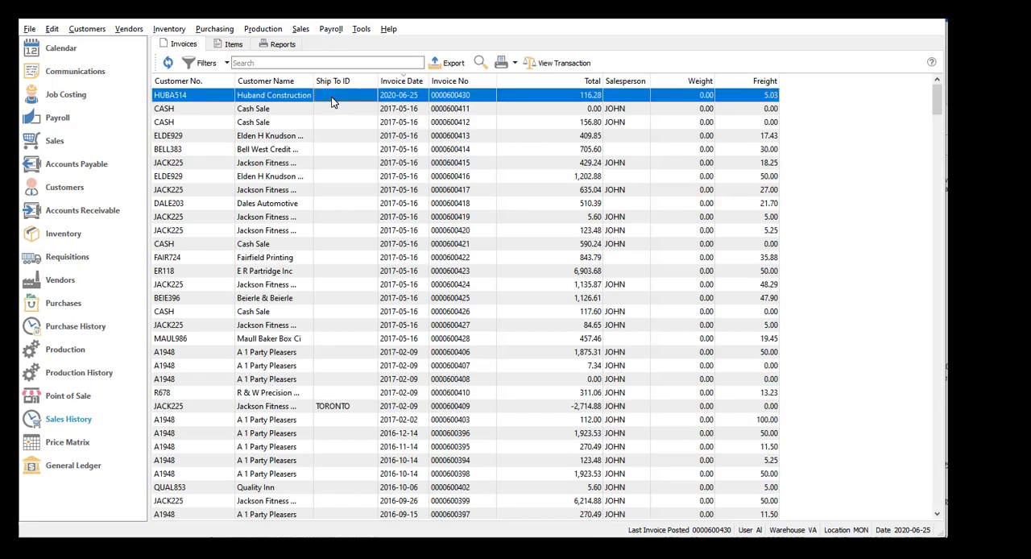
{"action": "double_click", "coordinate": [333, 102]}
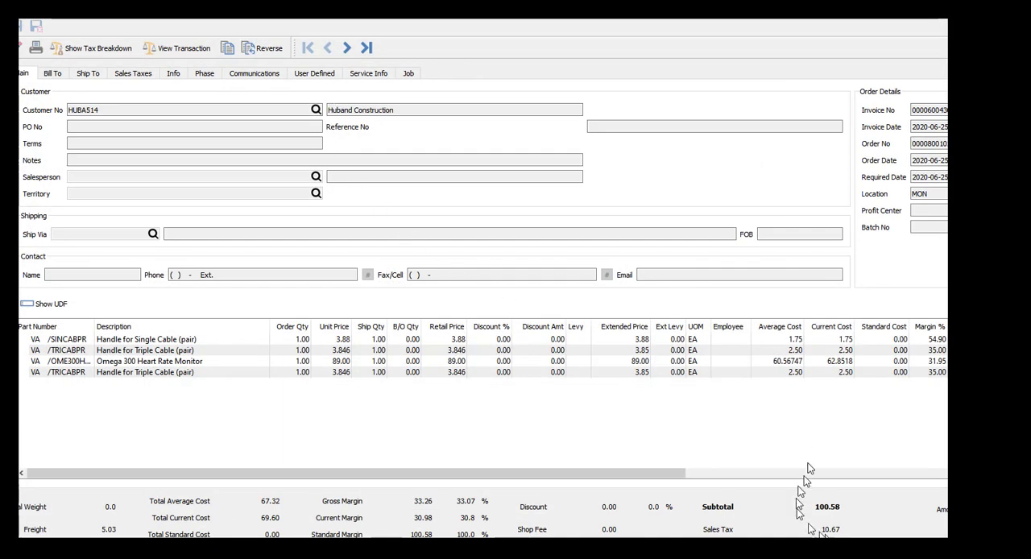
{"action": "left_click_drag", "start_coordinate": [854, 535], "coordinate": [834, 530]}
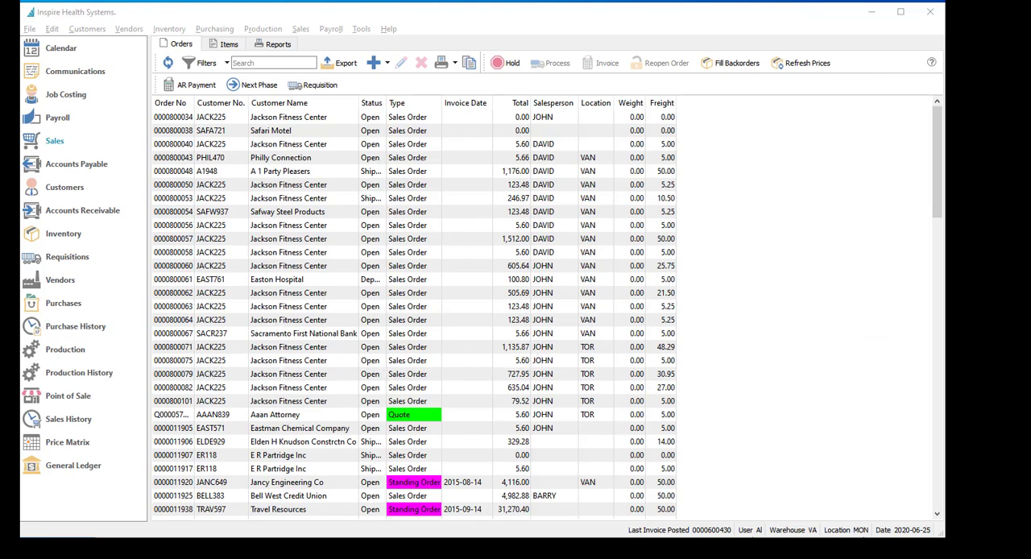
Switch to Avalara AvaTax in the browser, maximize its window, and view the list of transactions
{"action": "left_click_drag", "start_coordinate": [944, 66], "coordinate": [481, 25]}
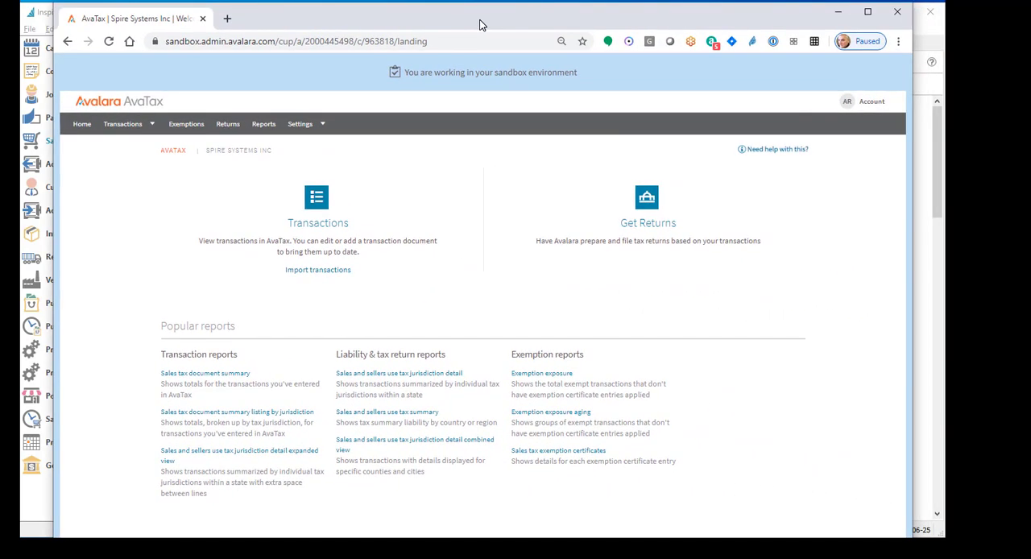
{"action": "double_click", "coordinate": [479, 25]}
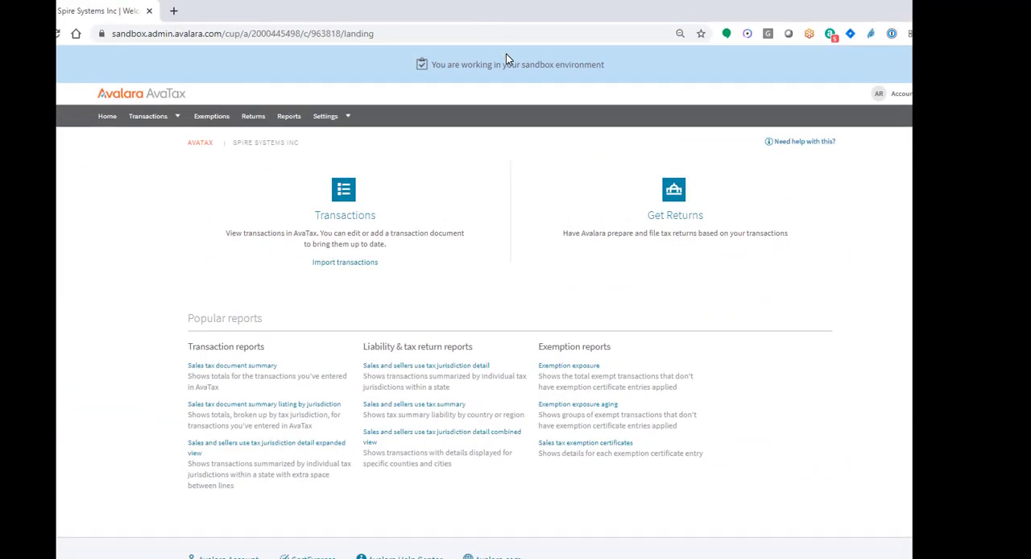
{"action": "left_click", "coordinate": [345, 219]}
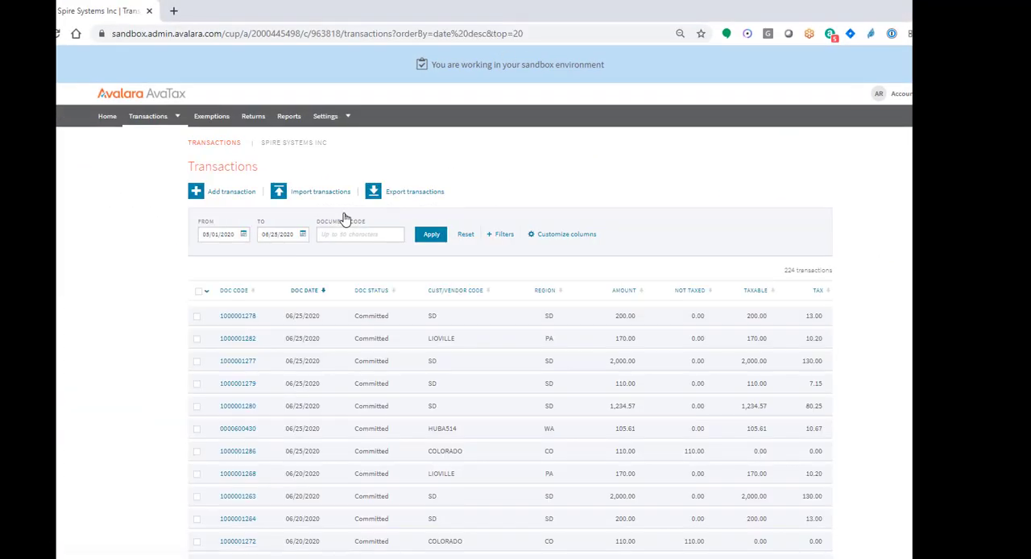
{"action": "scroll", "coordinate": [402, 310], "scroll_direction": "down", "scroll_amount": 3}
{"action": "scroll", "coordinate": [500, 323], "scroll_direction": "up", "scroll_amount": 3}
Filter the AvaTax transactions from 06/25/2020 and open the Huband Construction transaction to examine its line items and taxes
{"action": "left_click", "coordinate": [243, 235]}
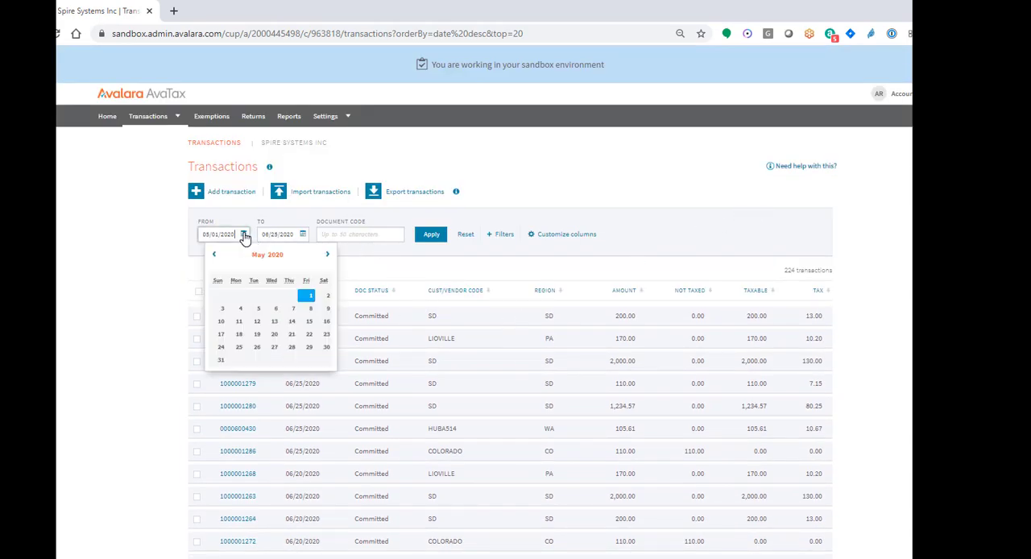
{"action": "left_click", "coordinate": [327, 255]}
{"action": "left_click", "coordinate": [292, 334]}
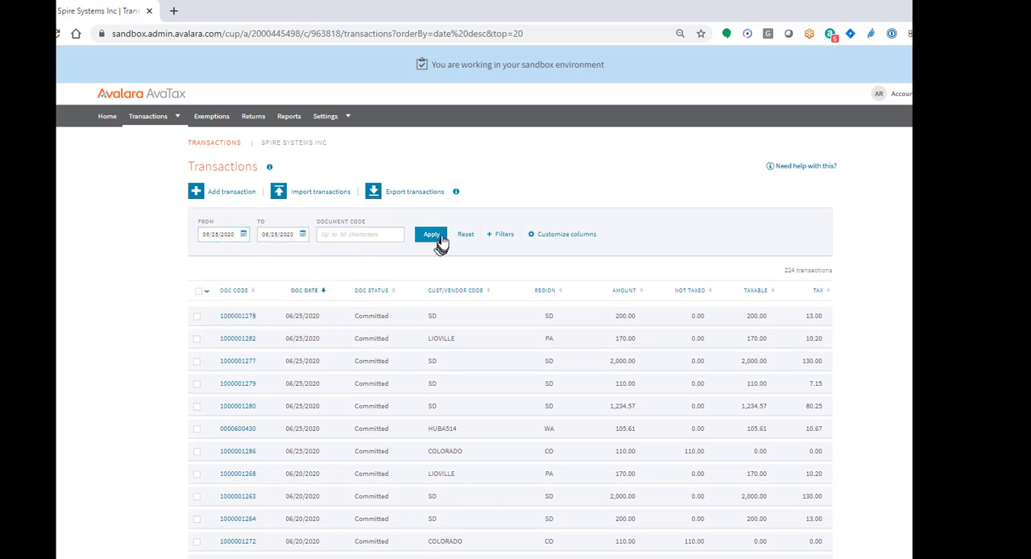
{"action": "left_click", "coordinate": [432, 234]}
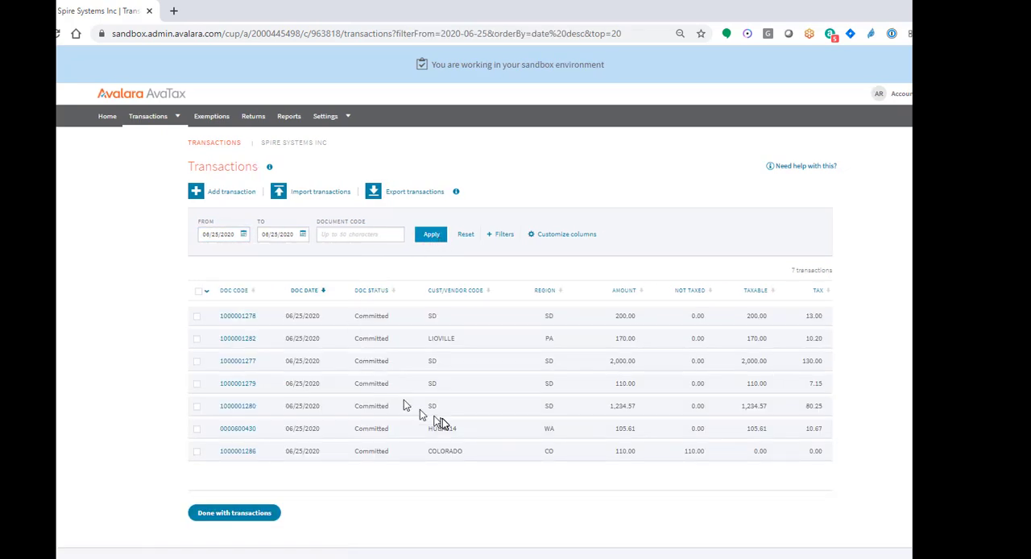
{"action": "left_click", "coordinate": [243, 430]}
{"action": "scroll", "coordinate": [854, 317], "scroll_direction": "down", "scroll_amount": 3}
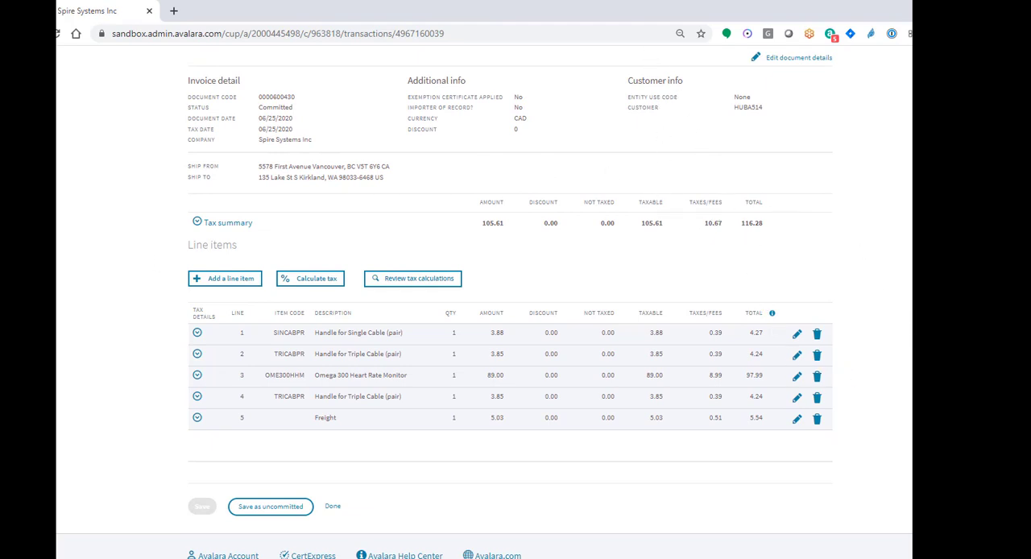
Switch back to Spire, reopen the Huband Construction invoice from sales history, and place the AvaTax window beside it for comparison
{"action": "key", "text": "super+Down"}
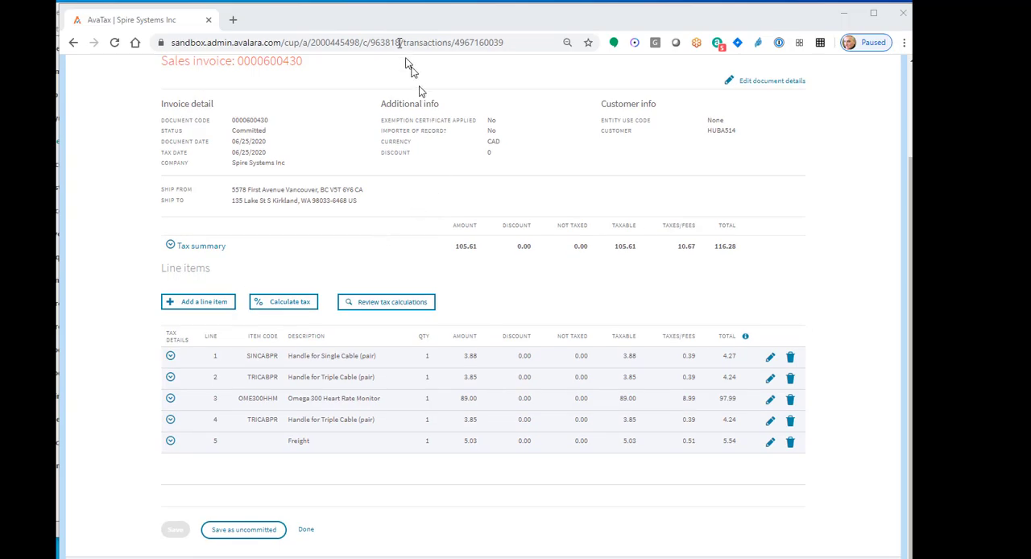
{"action": "left_click", "coordinate": [844, 13]}
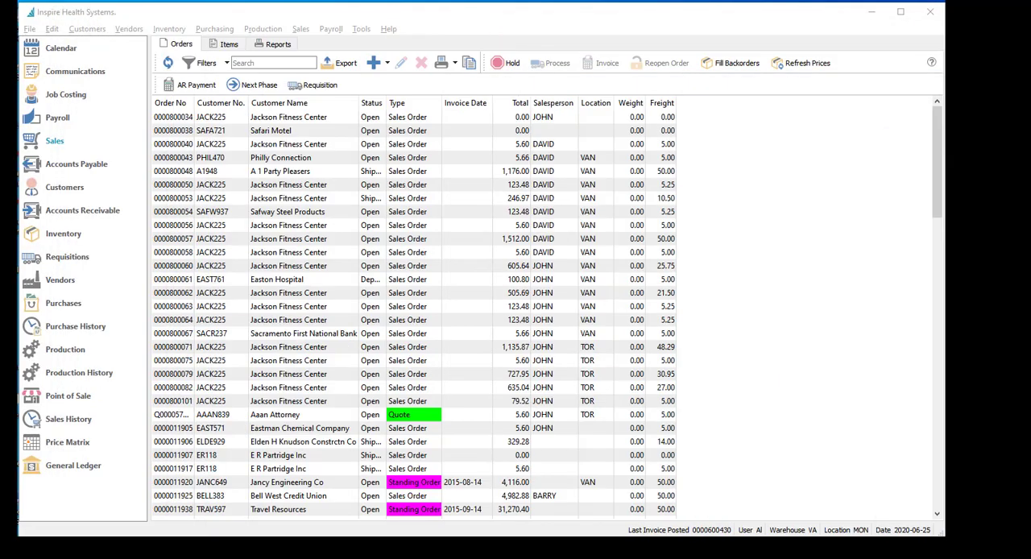
{"action": "left_click", "coordinate": [78, 418]}
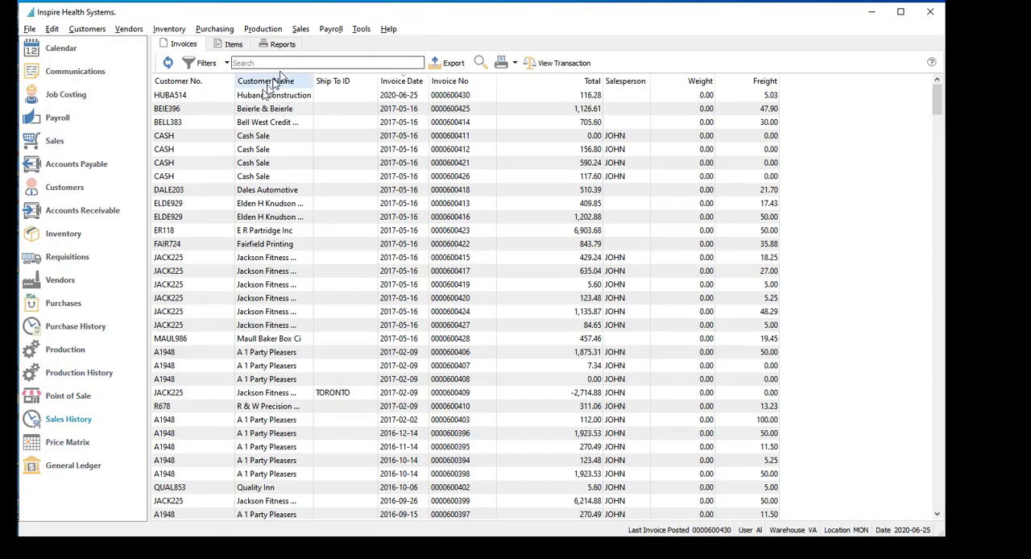
{"action": "double_click", "coordinate": [260, 97]}
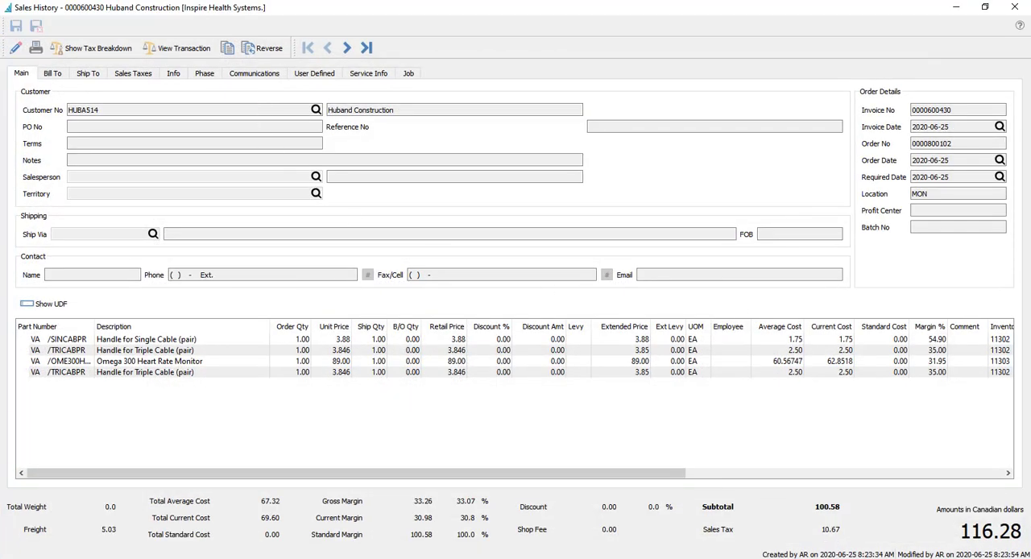
{"action": "left_click_drag", "start_coordinate": [1030, 129], "coordinate": [595, 8]}
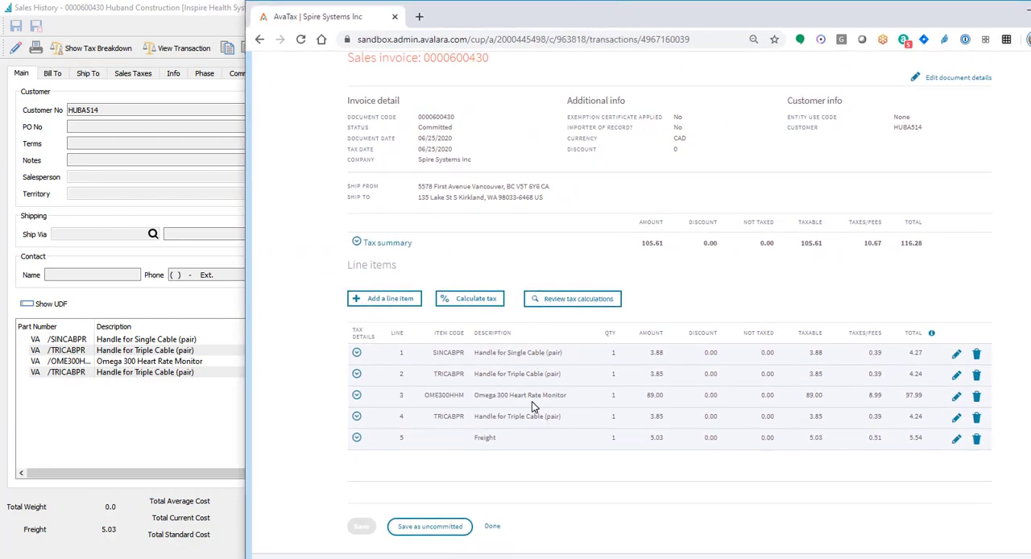